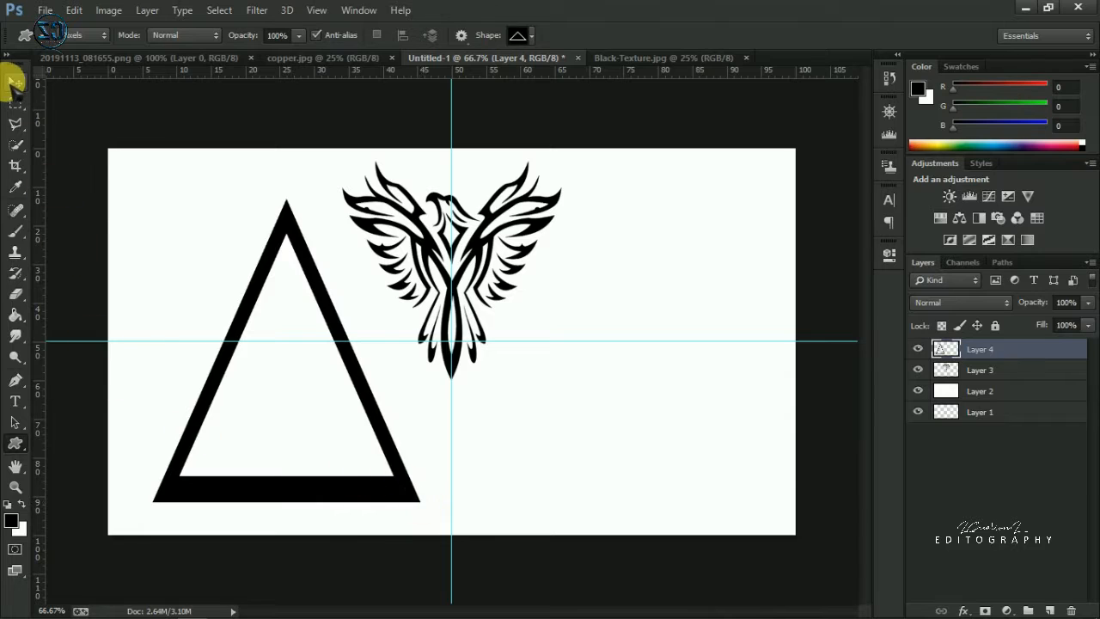
Flip the triangle outline vertically, centre it over the bird on the vertical guide, and widen it to 110.22%
left_click(16, 82)
right_click(330, 285)
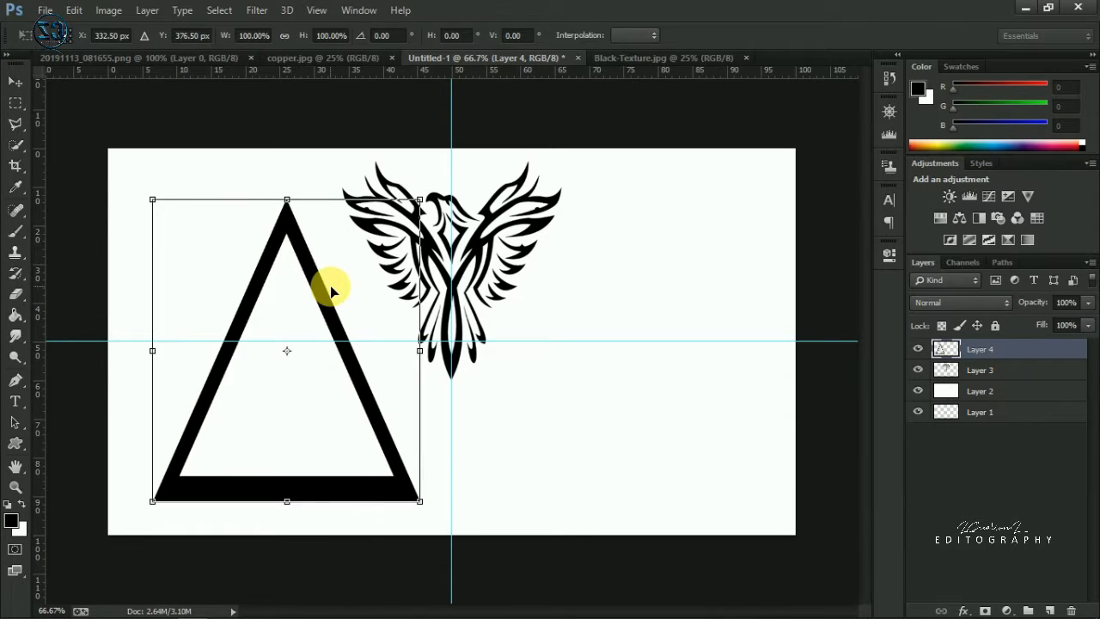
left_click(387, 543)
left_click_drag(341, 415, 498, 430)
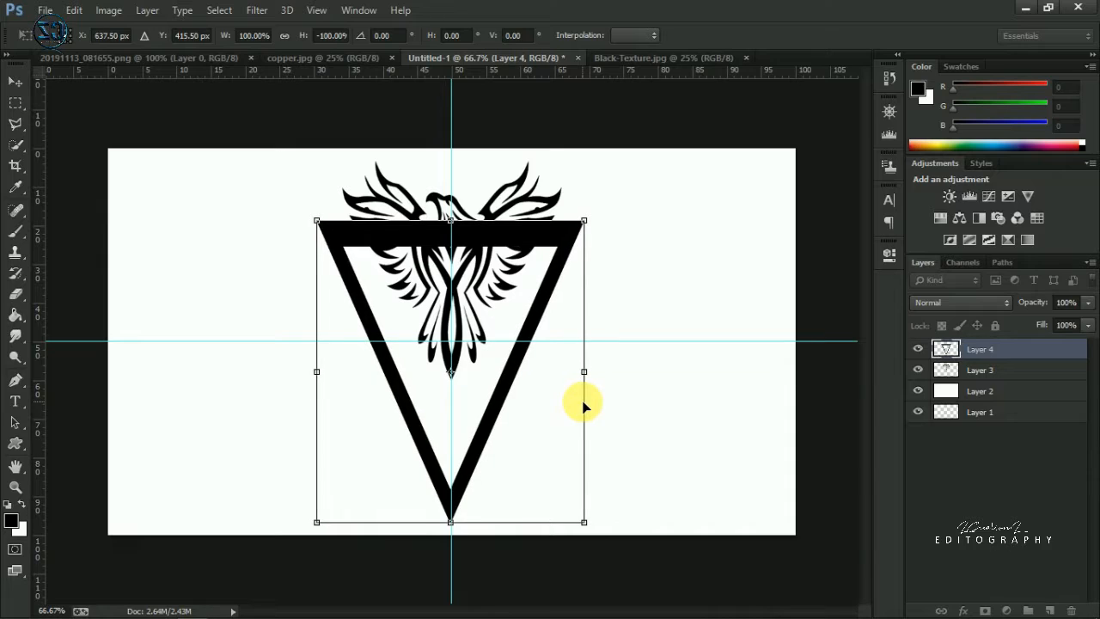
left_click_drag(585, 373, 599, 370)
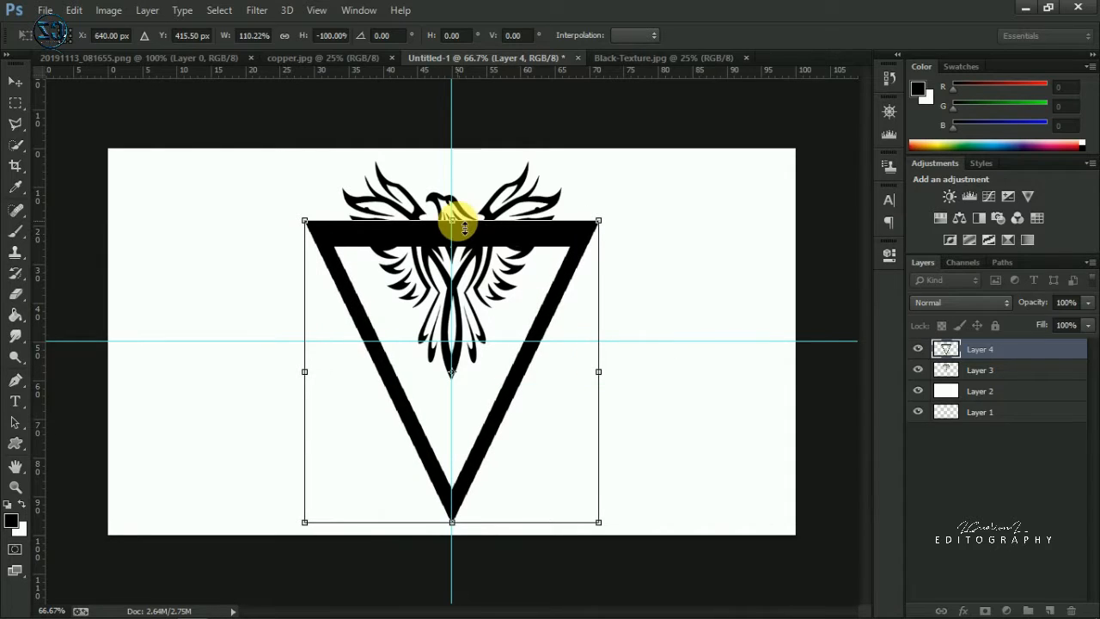
key("Return")
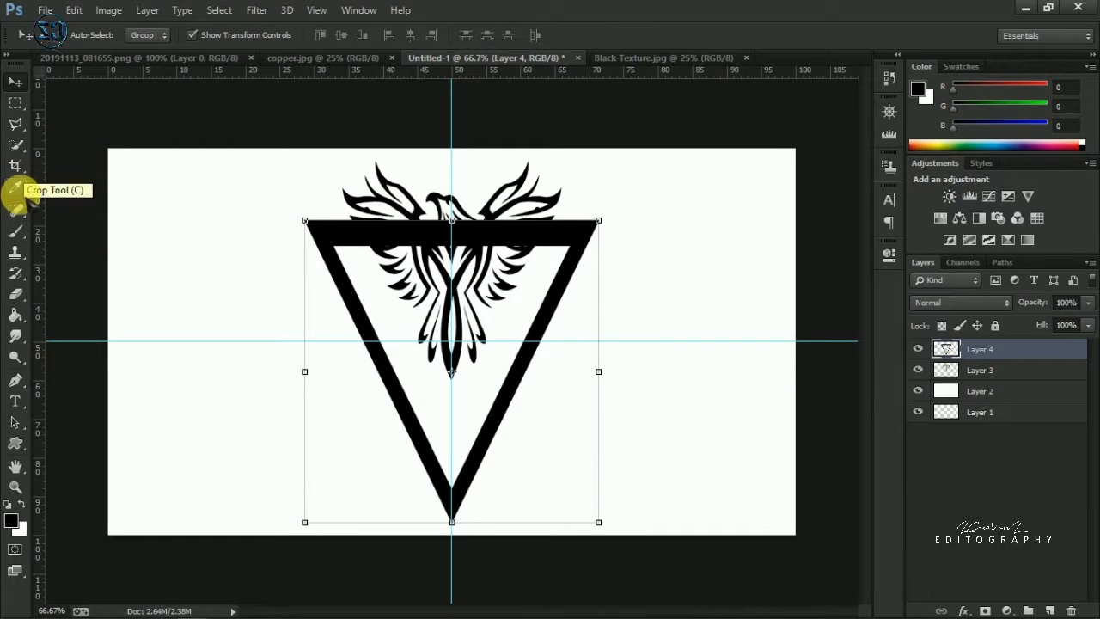
Delete the part of the triangle's upper bar behind the bird with a polygonal lasso selection, and narrow the remaining outline to 93.45% width
left_click(15, 124)
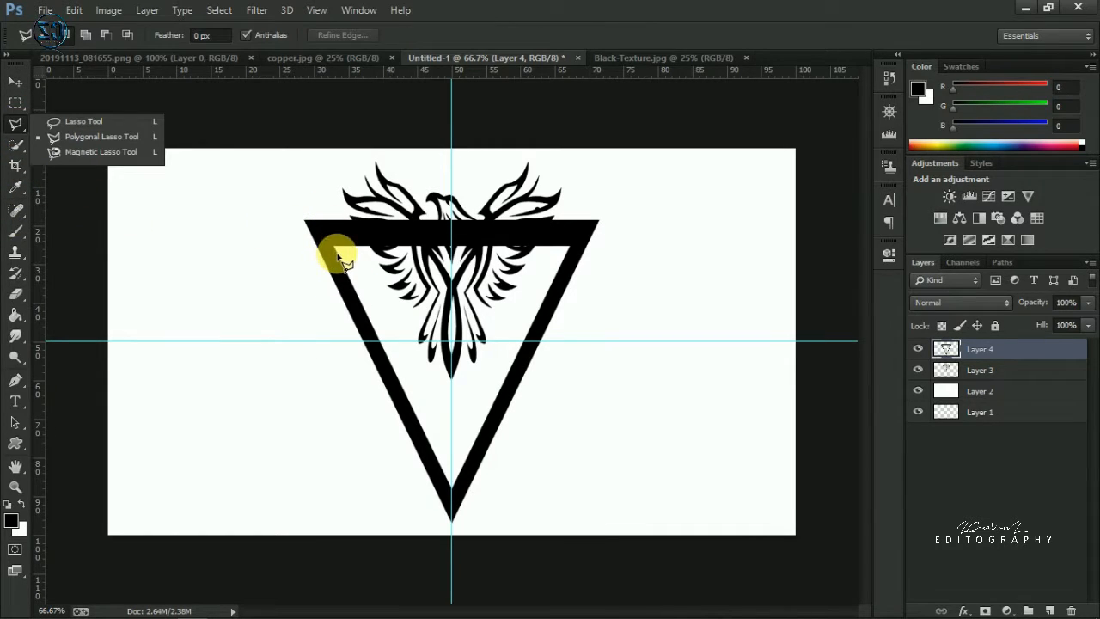
left_click(332, 208)
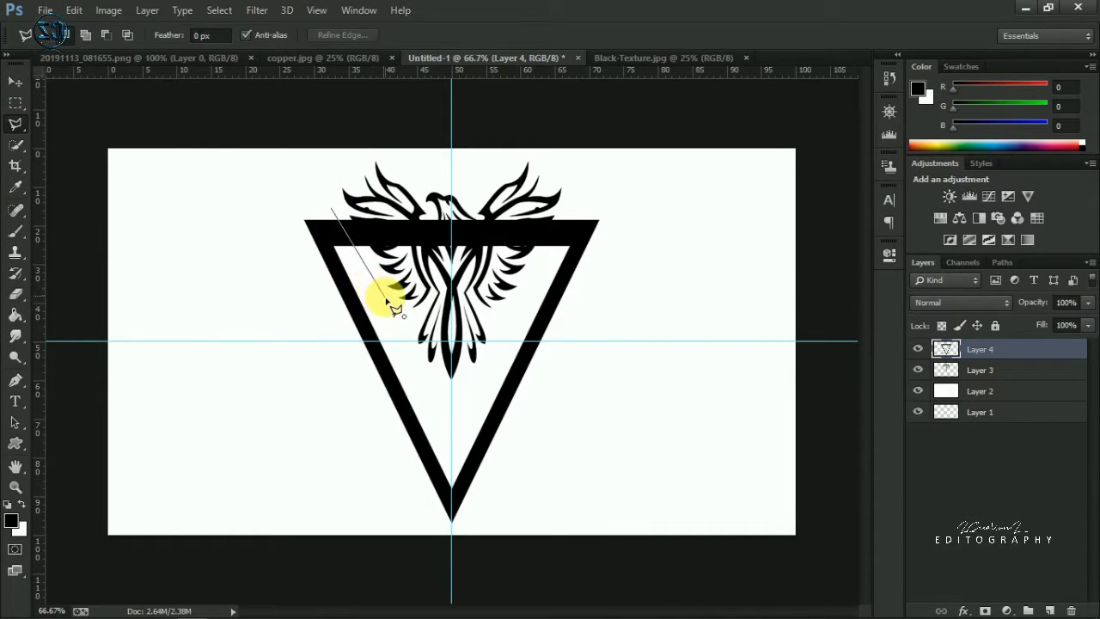
left_click(376, 299)
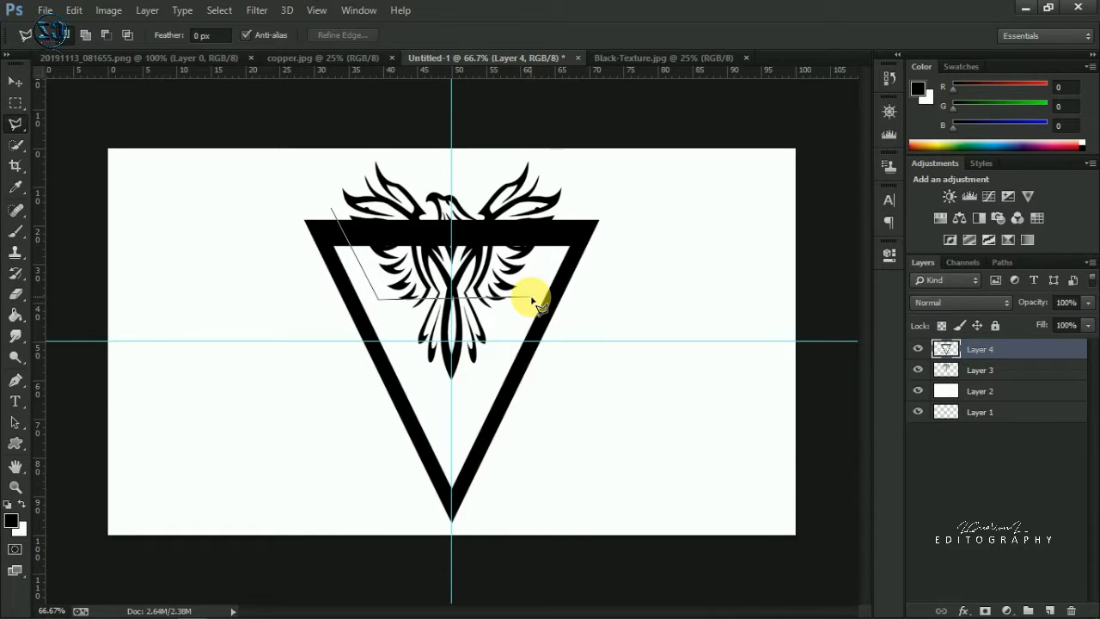
left_click(530, 300)
left_click(593, 159)
double_click(345, 169)
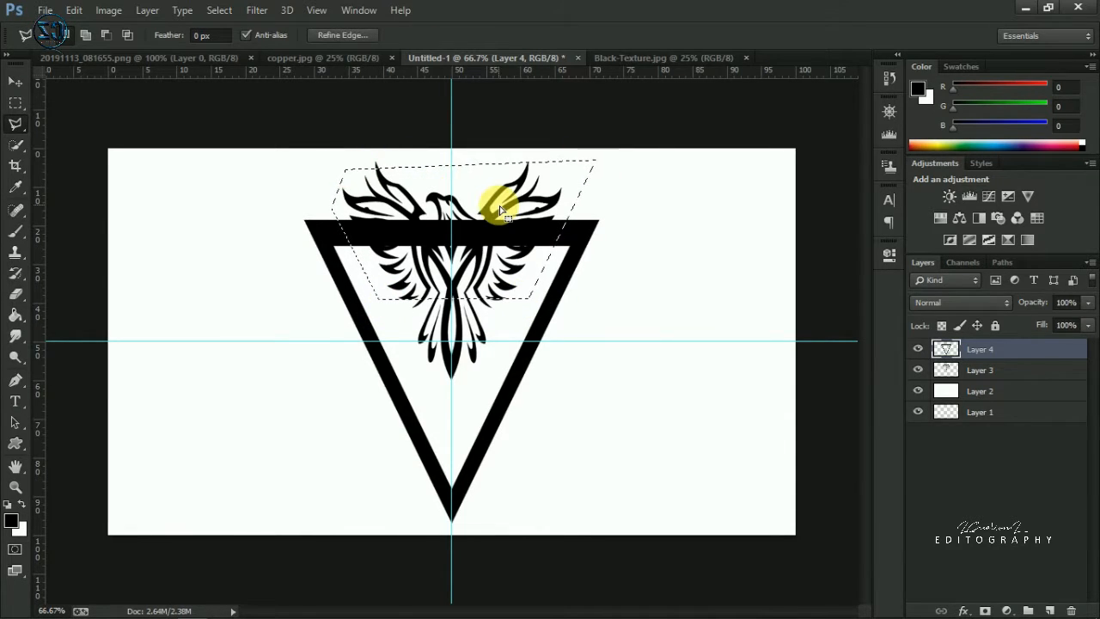
left_click(16, 81)
key("ctrl+d")
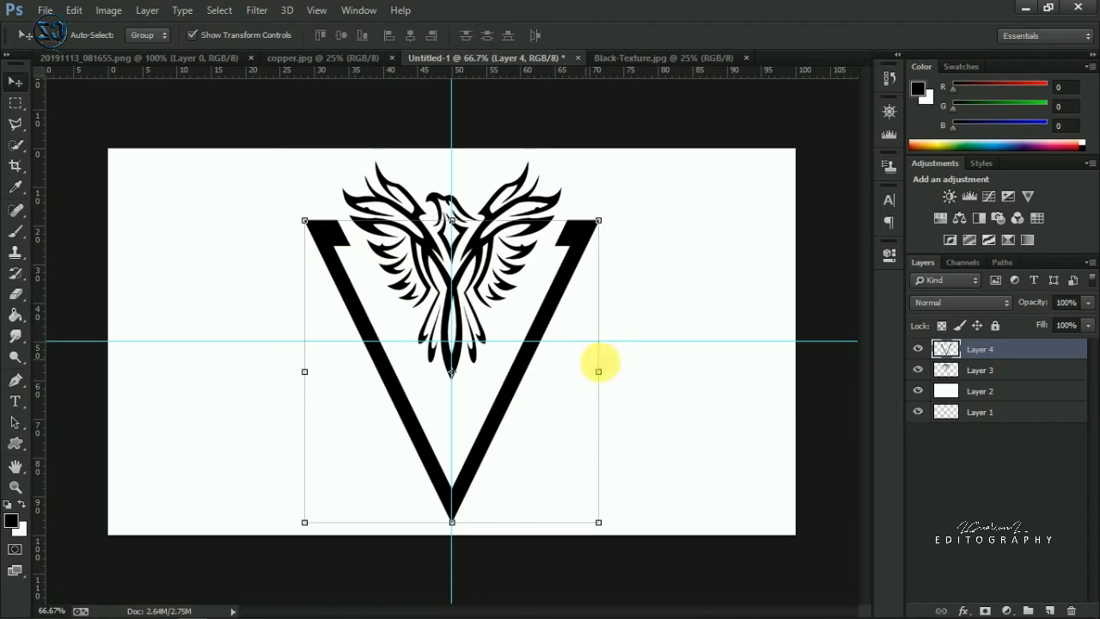
left_click_drag(599, 372, 591, 371)
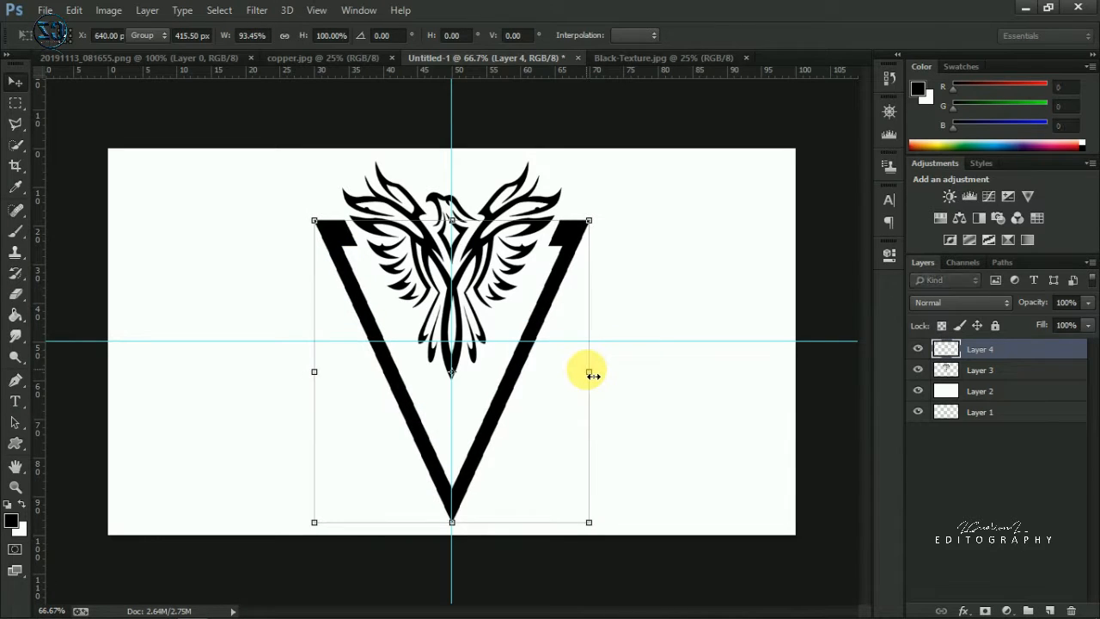
key("Return")
Draw a 356 × 36 px rectangle in Shape mode across the triangle, just below the horizontal guide
left_click(15, 443)
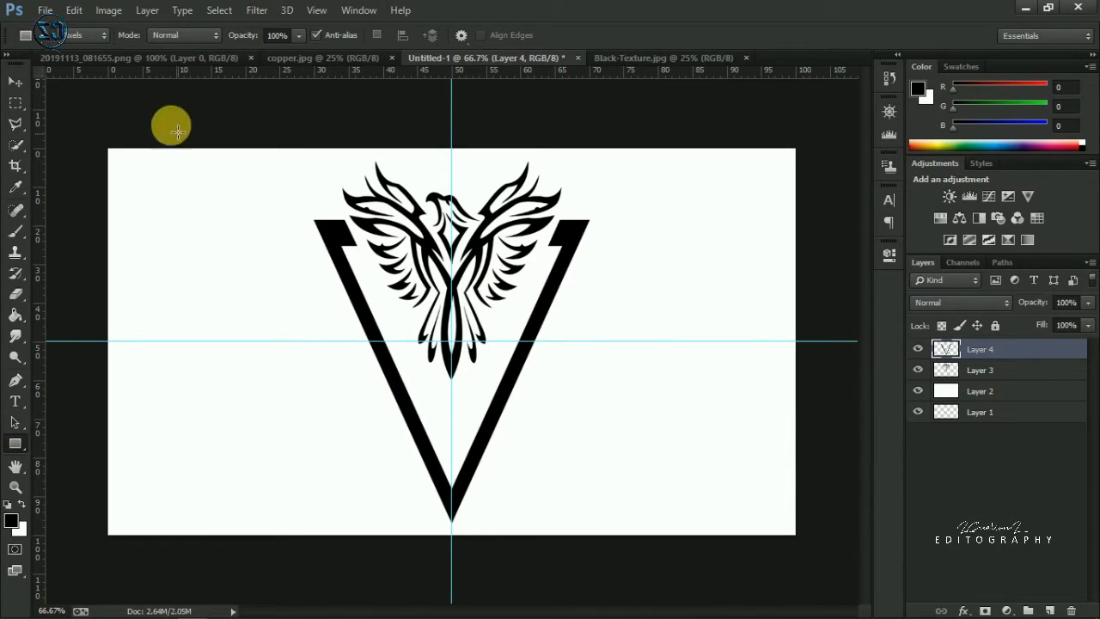
left_click(81, 35)
left_click(86, 64)
left_click(82, 35)
left_click(90, 50)
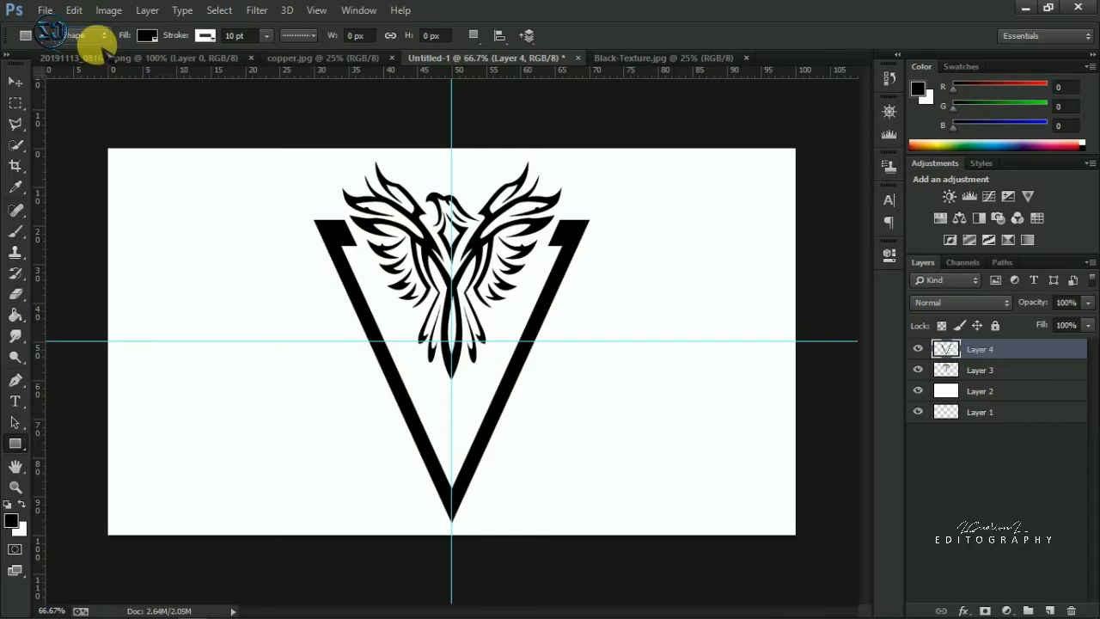
left_click_drag(348, 363, 543, 385)
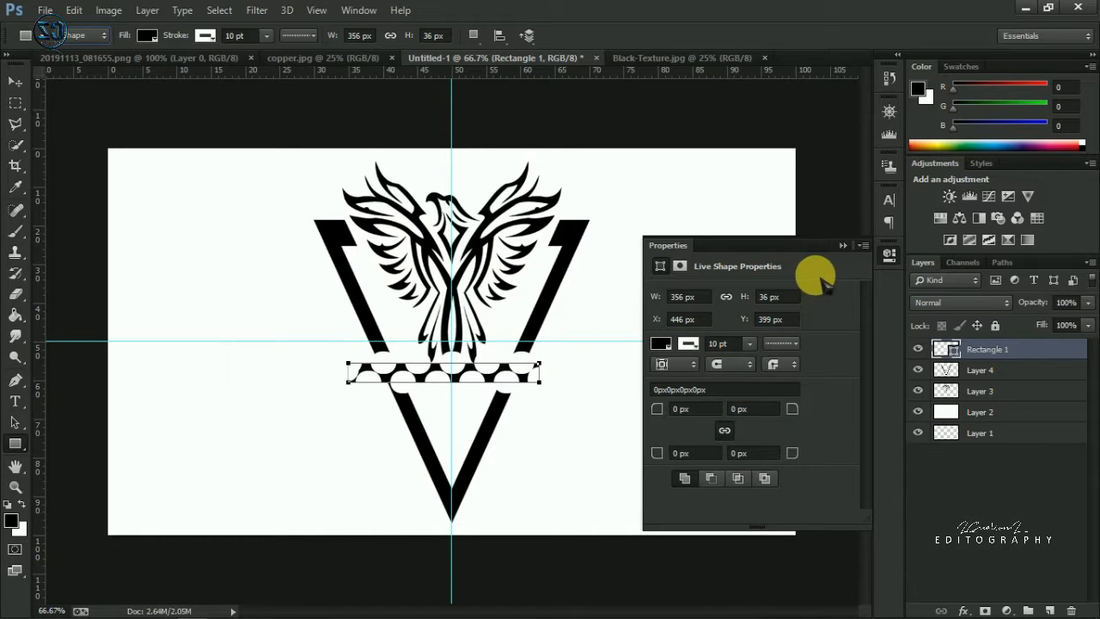
Set the rectangle's stroke to a solid line and adjust its width until the bar is solid black
left_click(301, 35)
left_click(300, 77)
left_click(147, 36)
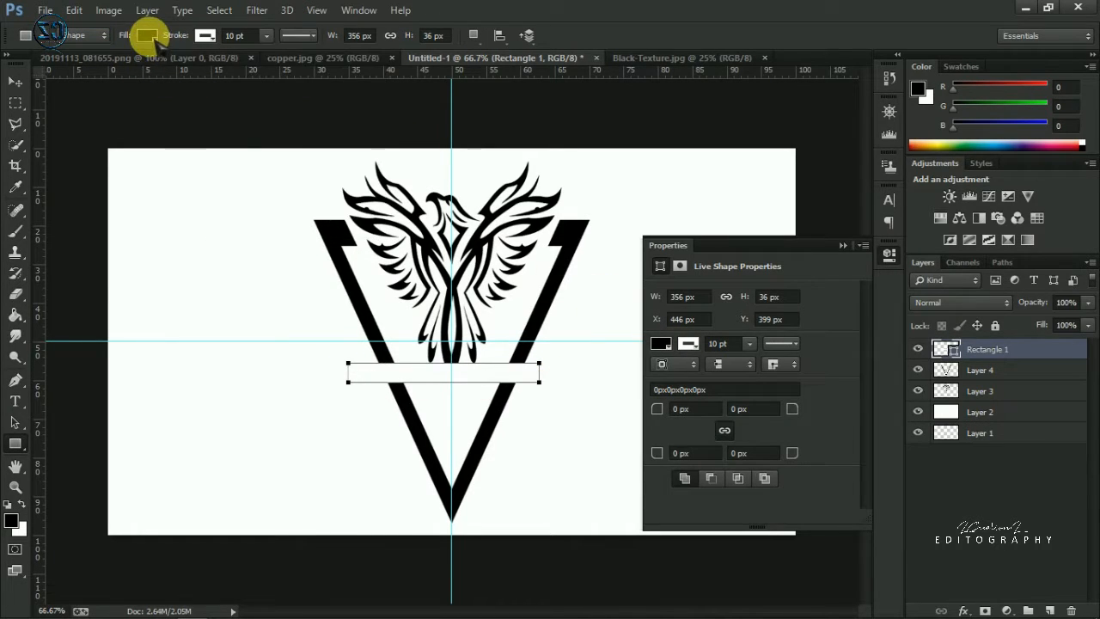
left_click(148, 35)
left_click(73, 112)
left_click(205, 35)
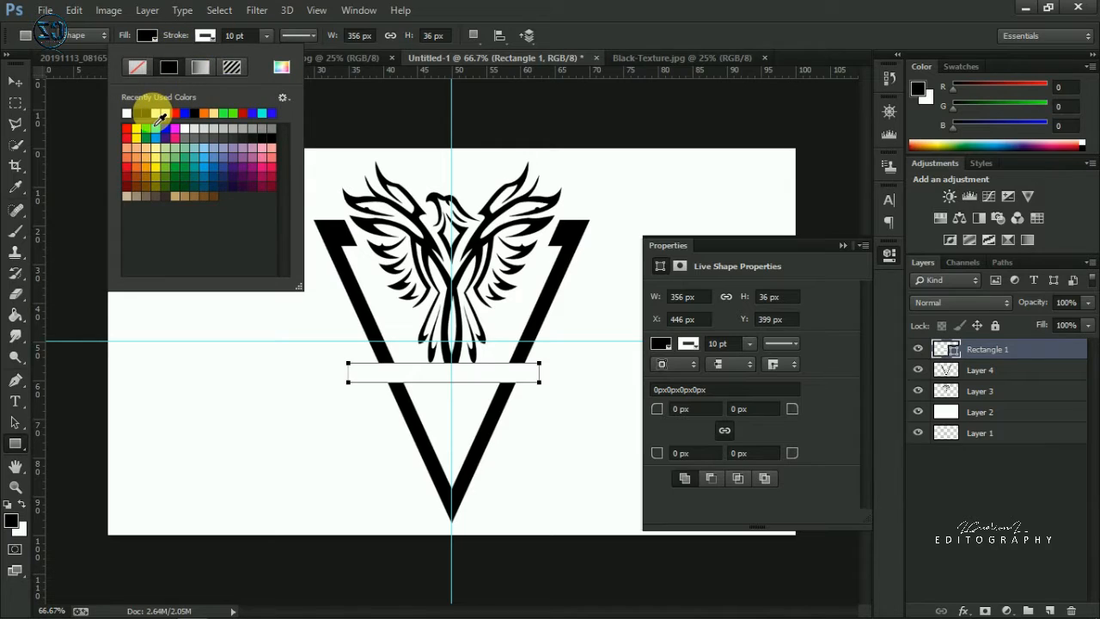
left_click(273, 69)
mouse_move(258, 58)
left_mouse_down()
mouse_move(230, 65)
mouse_move(272, 59)
left_mouse_up()
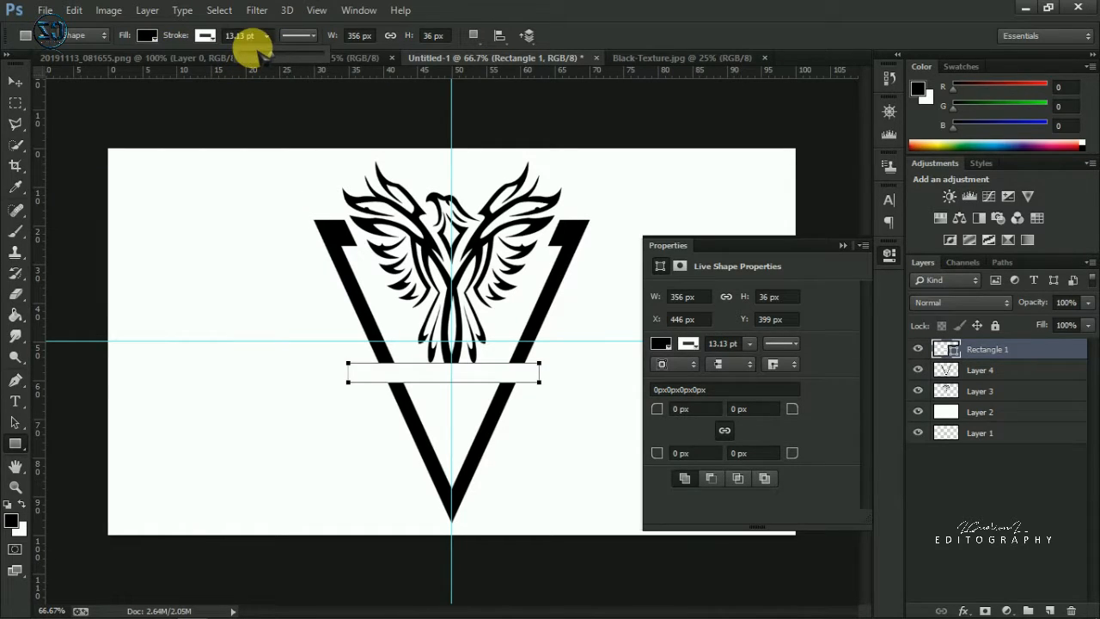
left_click(843, 246)
Centre the black bar on the vertical guide, scale it to 114.33% width and 113.89% height, and hide the guides
left_click(14, 81)
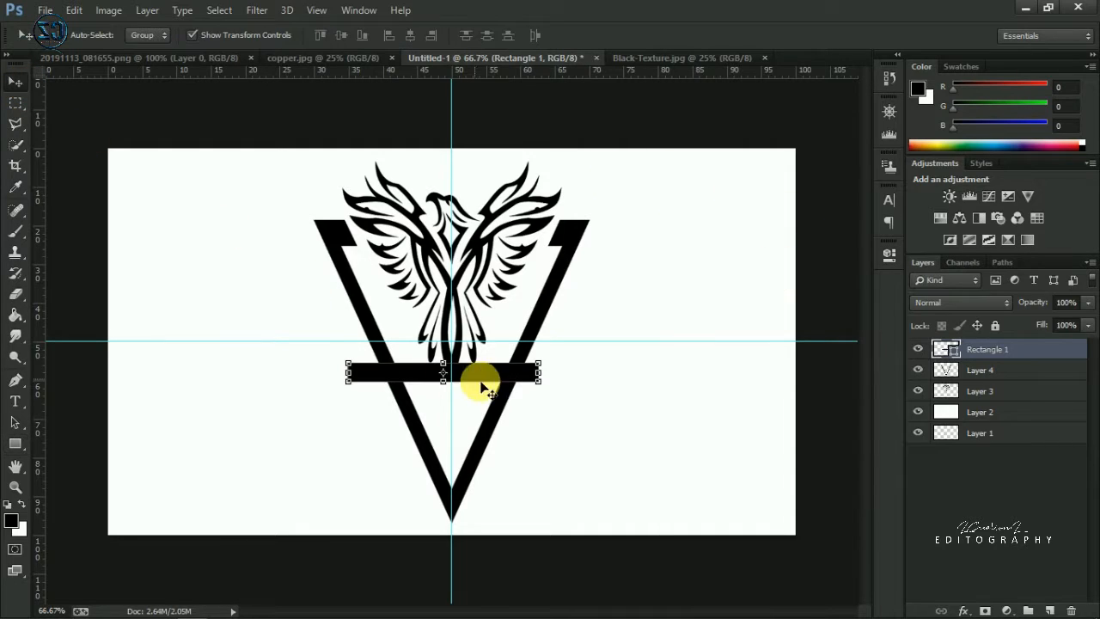
left_click_drag(486, 381, 550, 371)
key("ctrl+t")
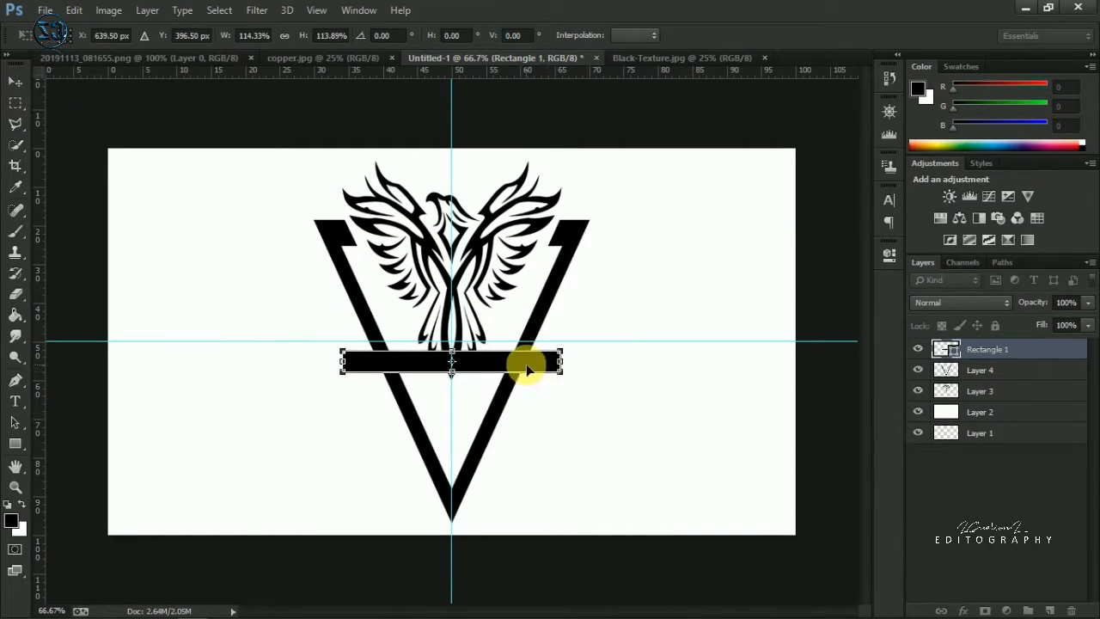
key("Return")
key("ctrl+h")
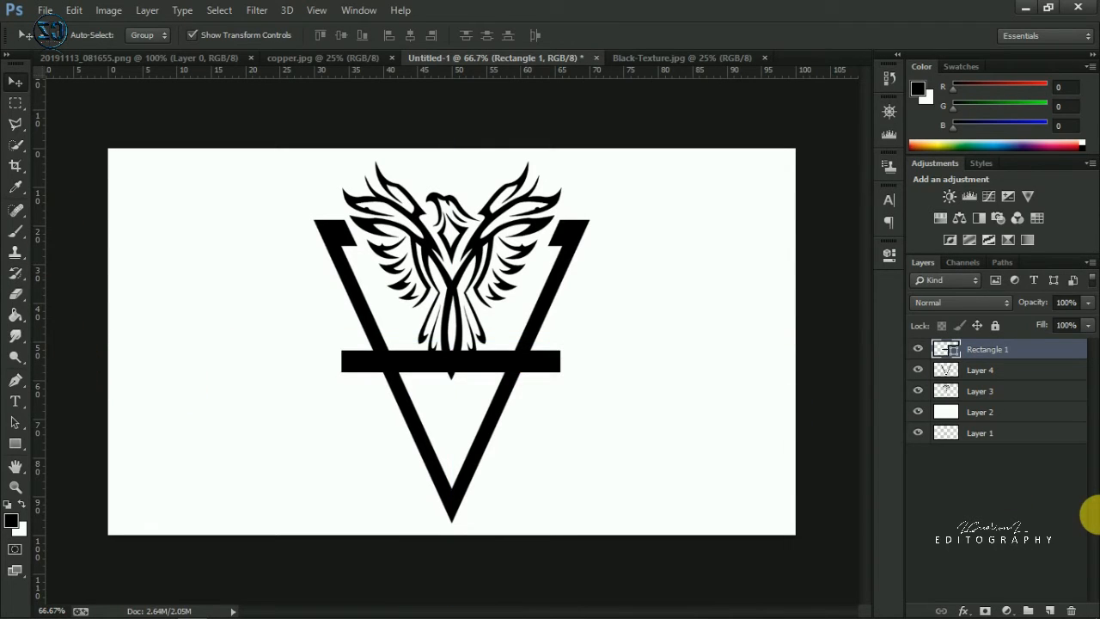
Duplicate the black bar layer, rasterize the copy and fill it with white
left_click(16, 315)
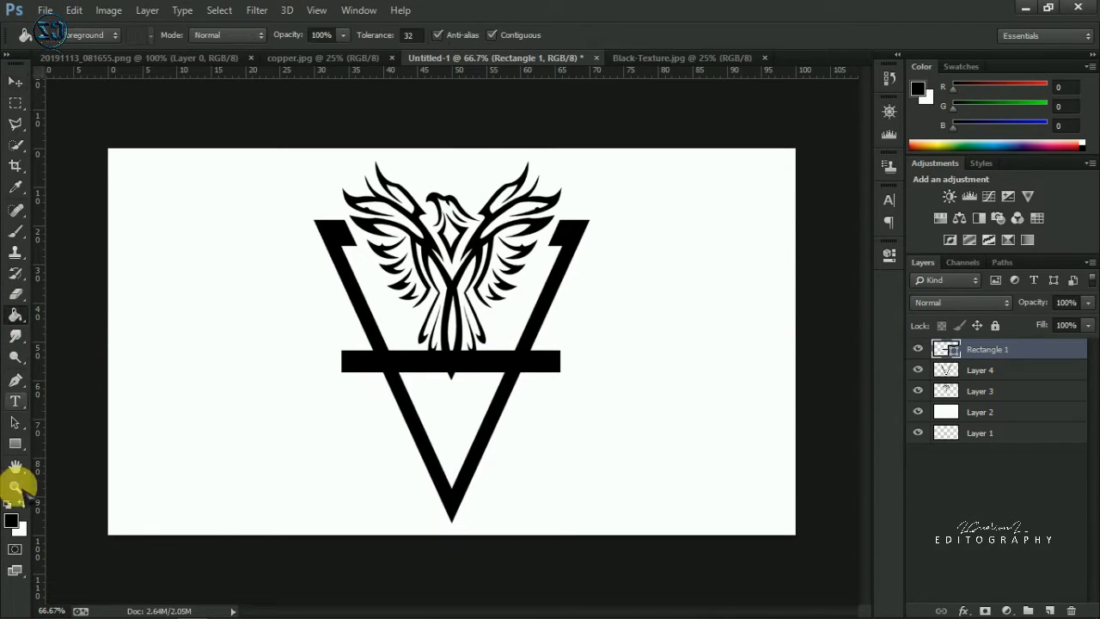
left_click(21, 504)
key("ctrl+j")
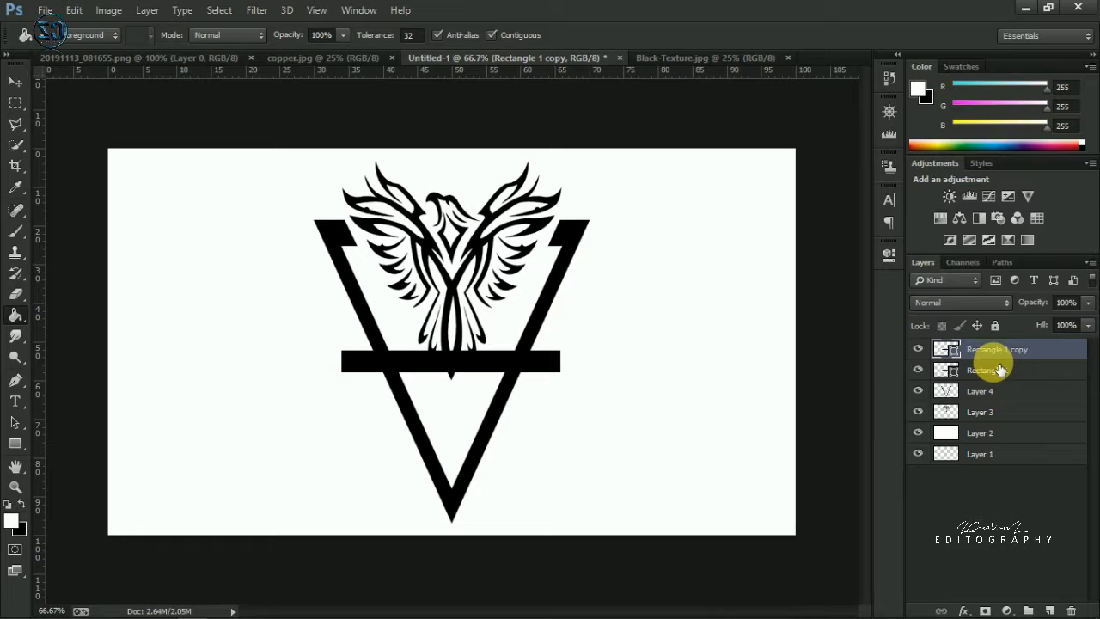
right_click(1021, 350)
left_click(723, 252)
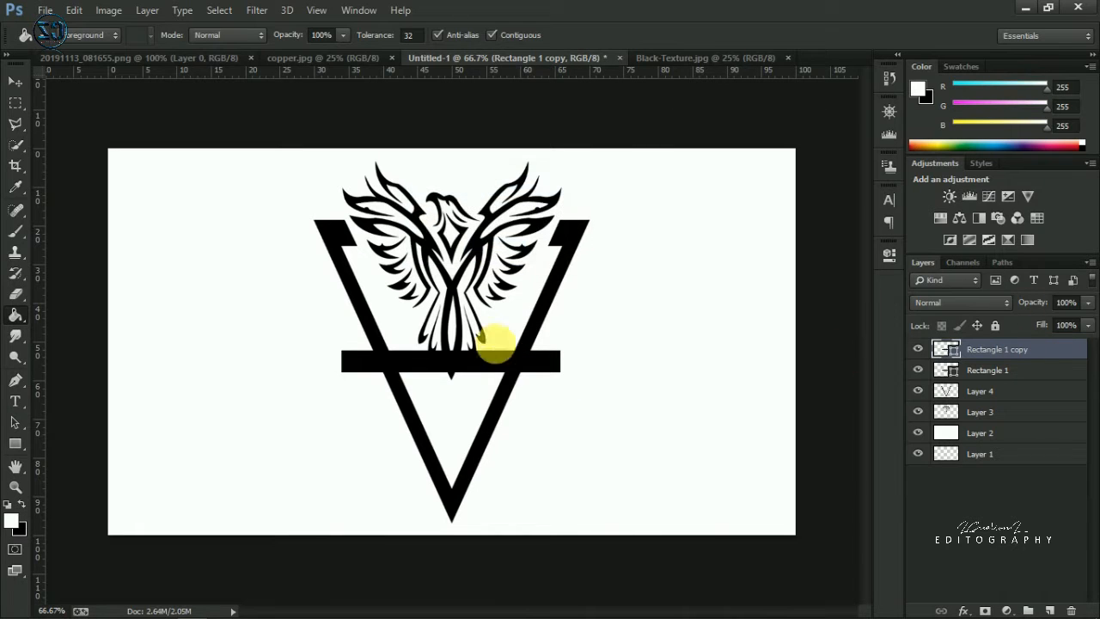
left_click(494, 361)
left_click(17, 83)
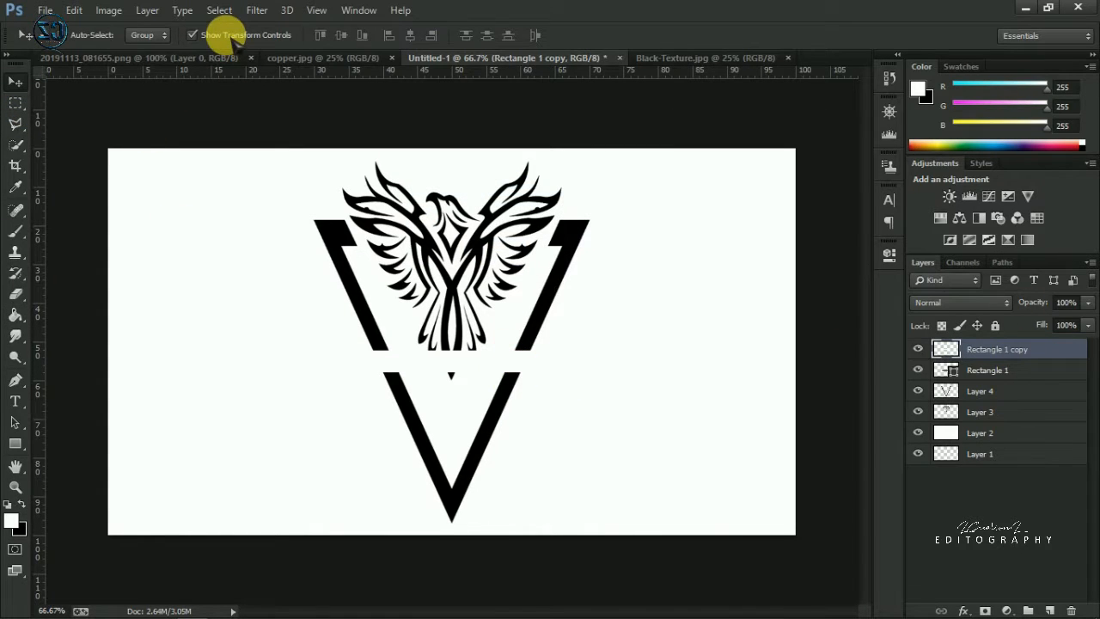
left_click(1018, 370)
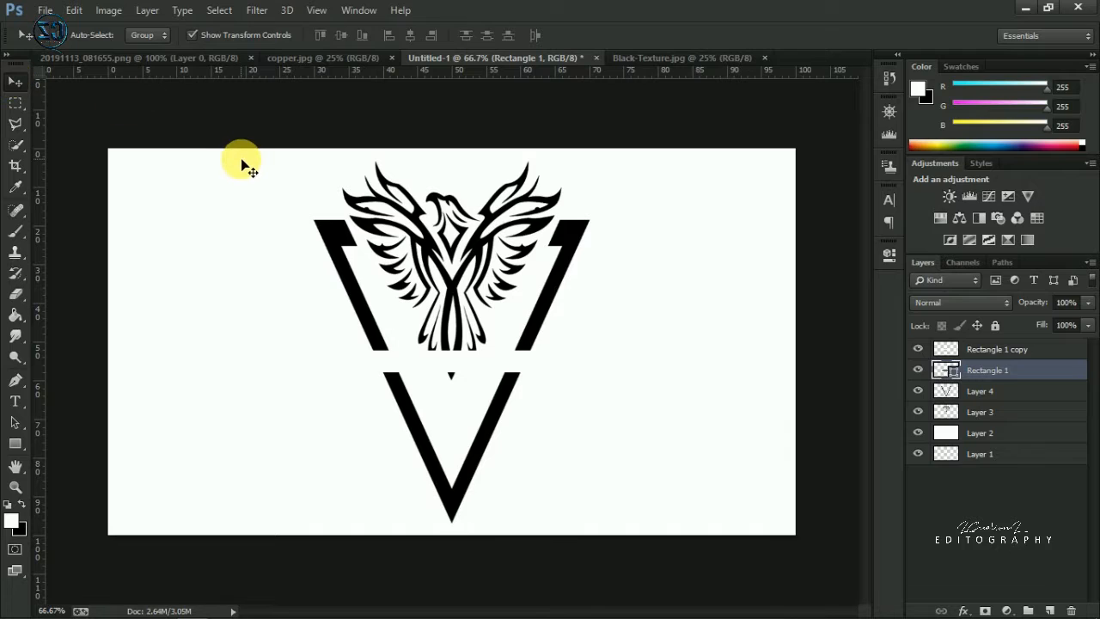
key("ctrl+t")
left_click_drag(561, 350, 541, 355)
key("ctrl+z")
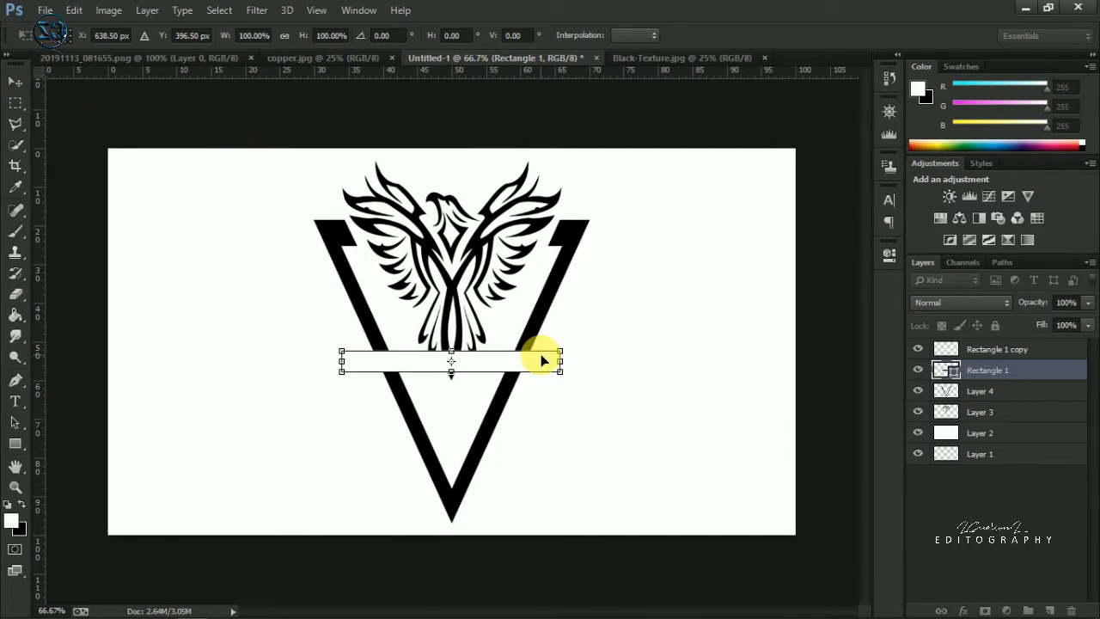
key("Return")
Check the white bar copy by hiding and reshowing its layer, and fill it with white again
left_click(946, 352)
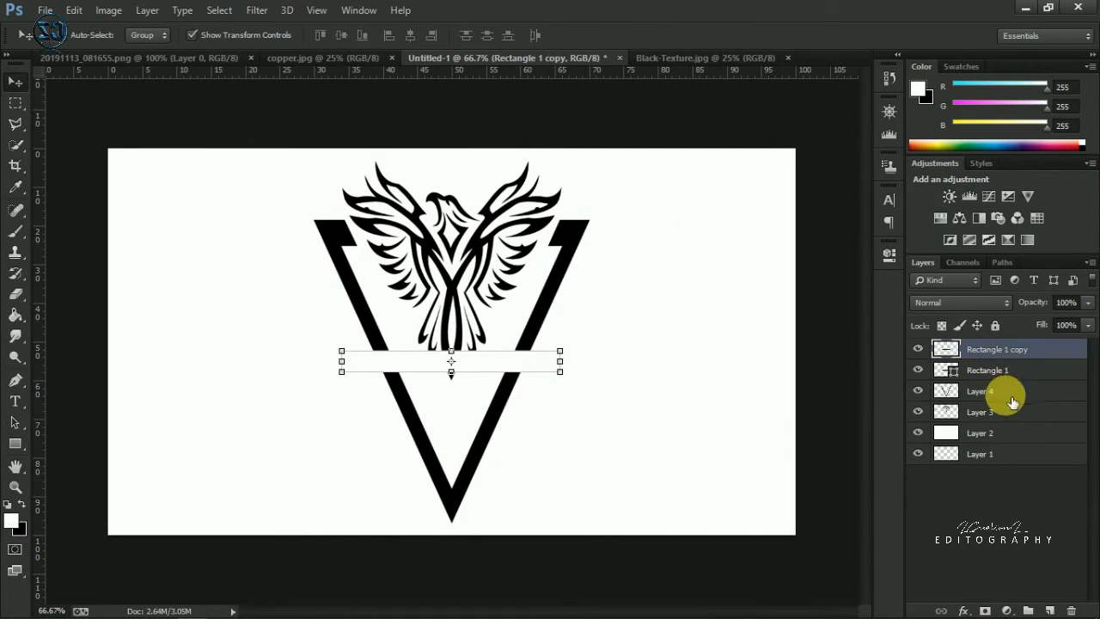
left_click(919, 348)
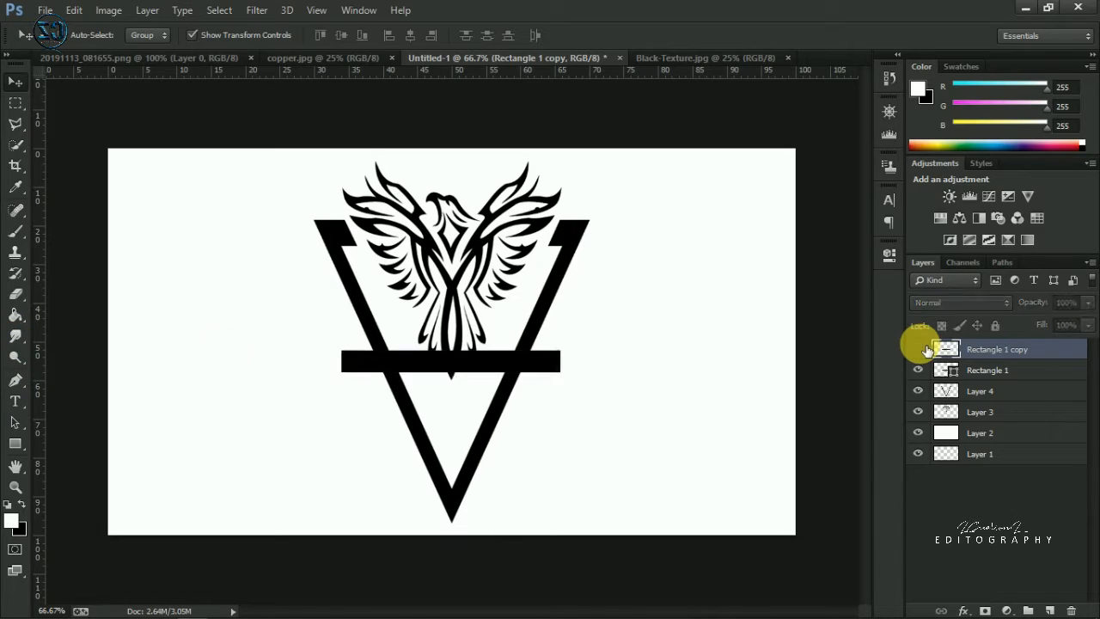
left_click(919, 348)
left_click(16, 315)
left_click(383, 365)
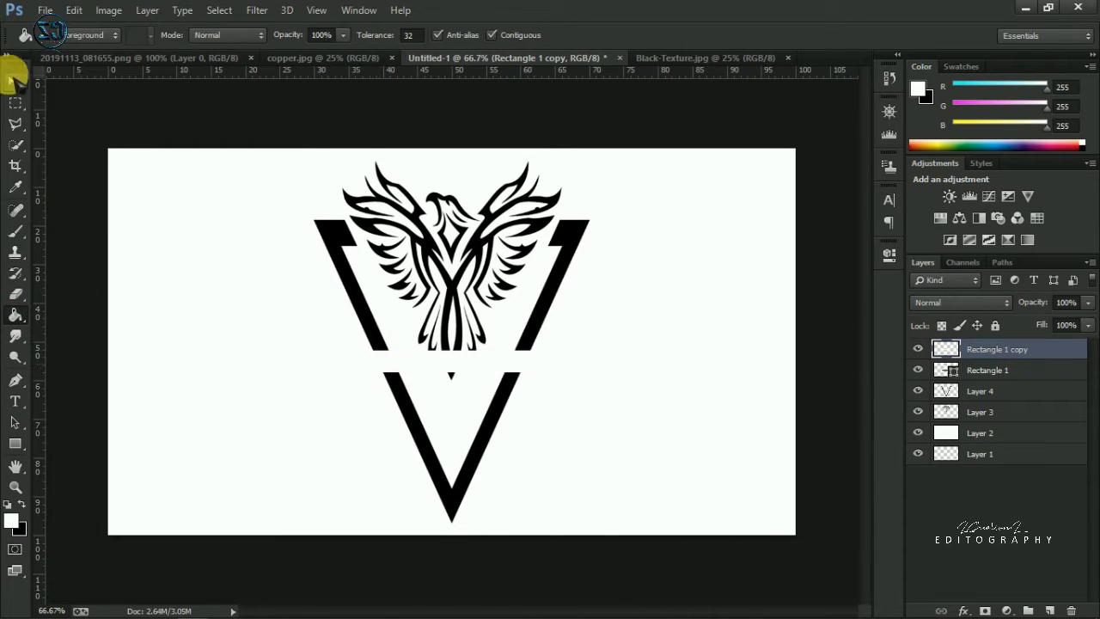
Scale the white bar copy to 83.05% width and 65.85% height, centred inside the black bar
left_click(15, 80)
mouse_move(561, 352)
left_mouse_down()
mouse_move(540, 358)
mouse_move(549, 353)
left_mouse_up()
mouse_move(453, 355)
left_mouse_down()
mouse_move(454, 373)
mouse_move(462, 356)
left_mouse_up()
left_click_drag(548, 356, 547, 357)
scroll(450, 365, "up", 3)
left_click_drag(395, 391, 396, 379)
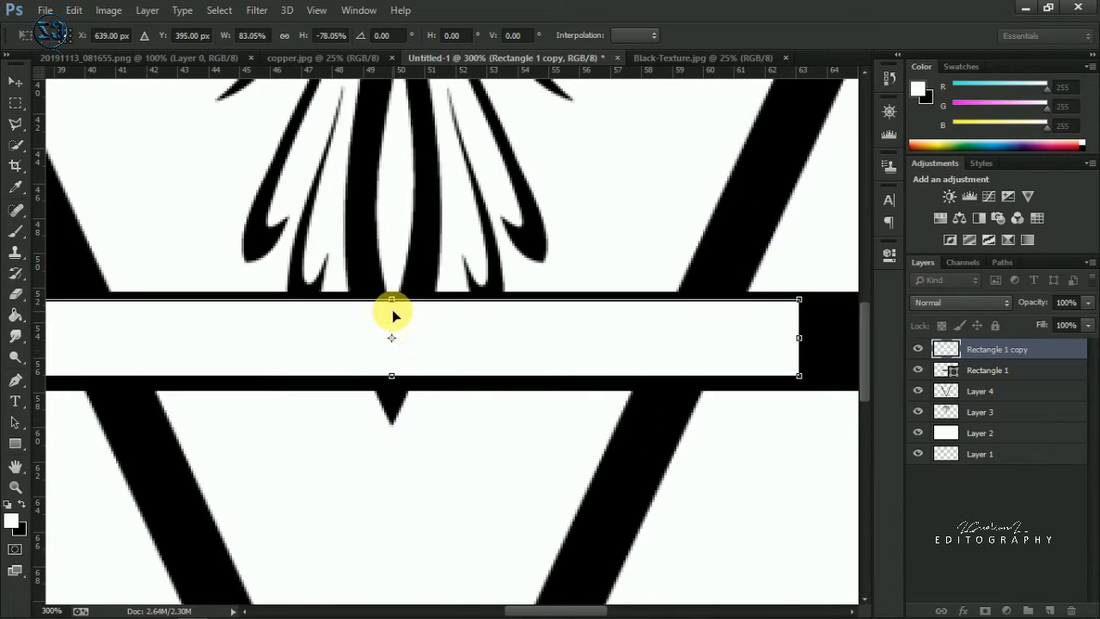
left_click_drag(396, 303, 398, 319)
scroll(594, 356, "down", 3)
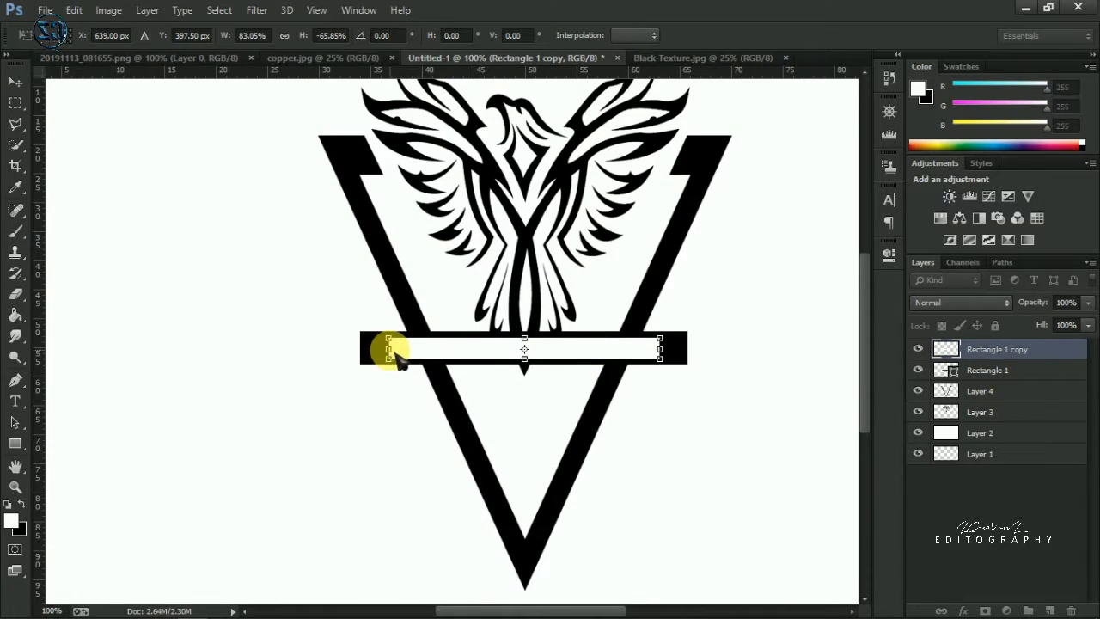
key("alt+space")
key("Escape")
key("Return")
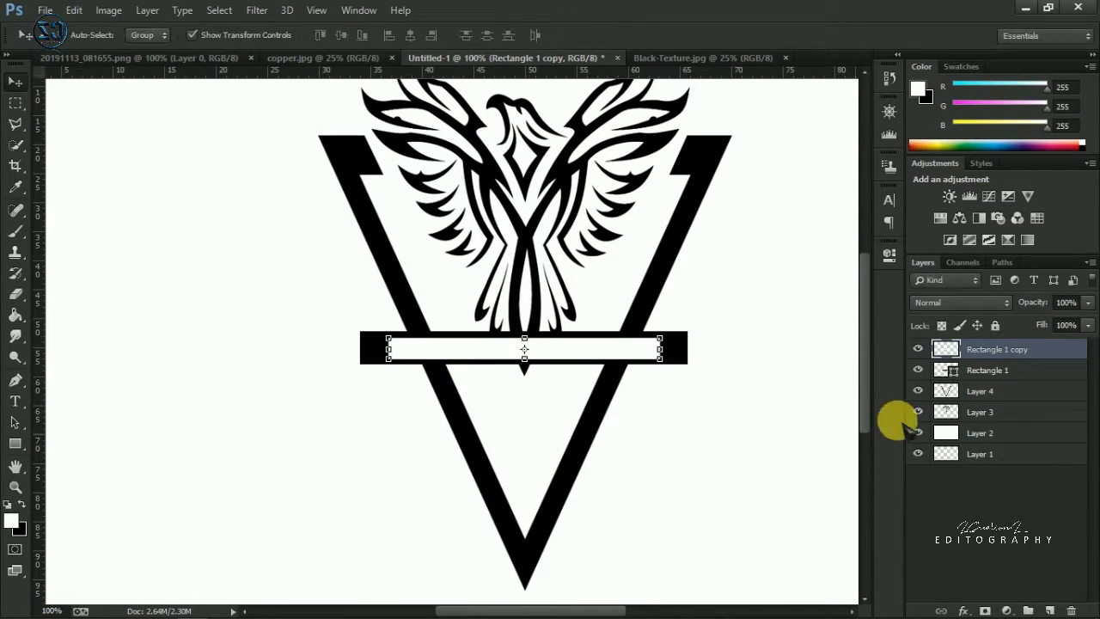
Duplicate the white and black bar layers together and place the copies just below the first banner
left_click(995, 378, "shift")
key("ctrl+j")
left_click_drag(608, 360, 612, 391)
Scale the duplicated banner to 113.27% width and 112.20% height, and nudge it up against the first banner
left_click_drag(690, 395, 721, 415)
left_click_drag(651, 385, 649, 387)
key("Up")
key("Up")
key("Up")
key("Up")
key("Up")
key("Up")
key("Up")
key("Up")
key("Up")
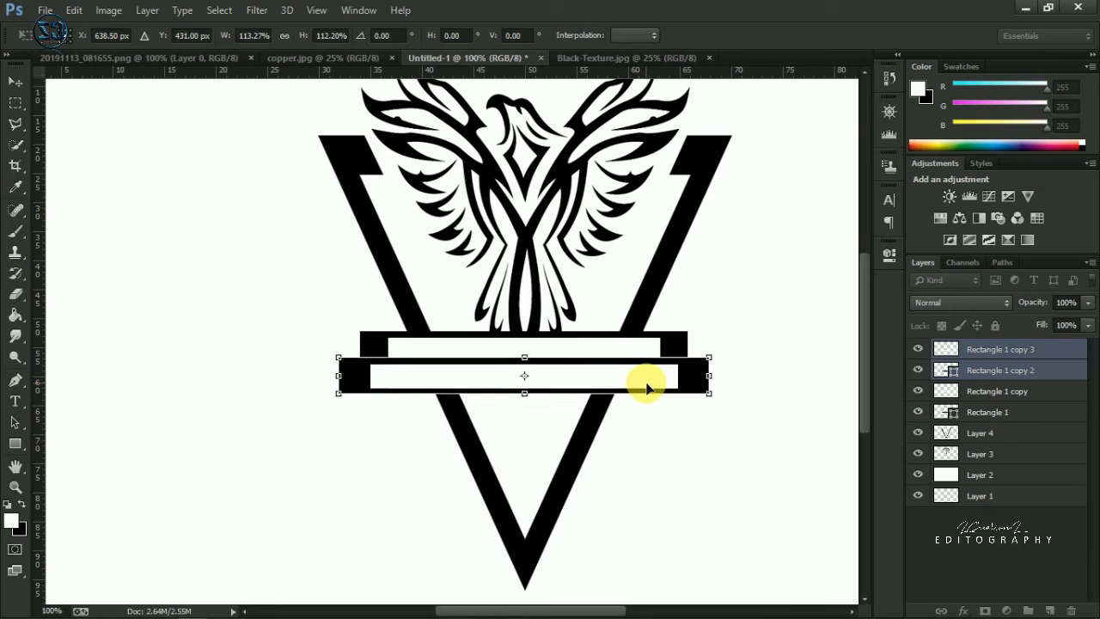
key("Return")
Move the bird's layer, Layer 3, to the top of the layer stack, above all the bars
key("ctrl+minus")
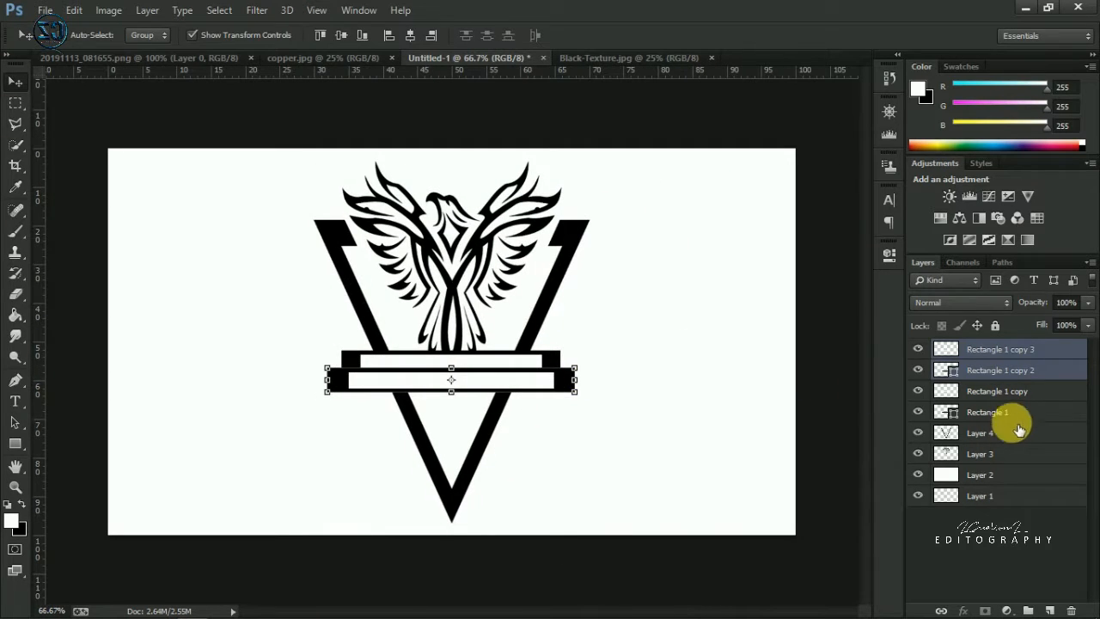
left_click(988, 457)
left_click_drag(1001, 462, 983, 355)
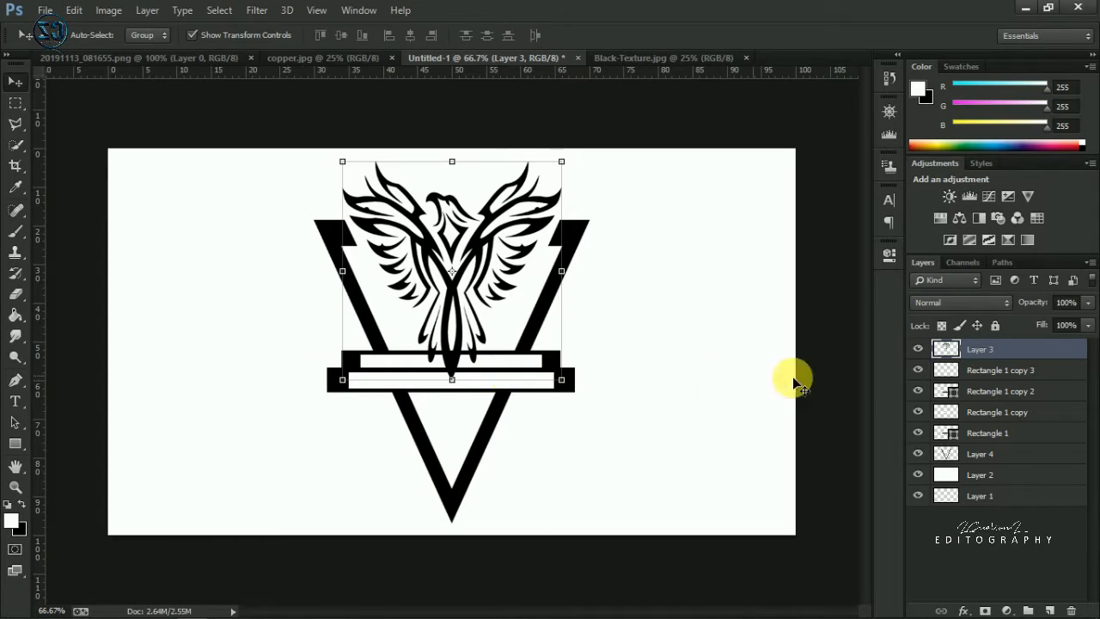
Select all four bar layers and move both banners up together across the bird's tail
left_click(1002, 370)
left_click(997, 435, "shift")
left_click_drag(402, 380, 399, 332)
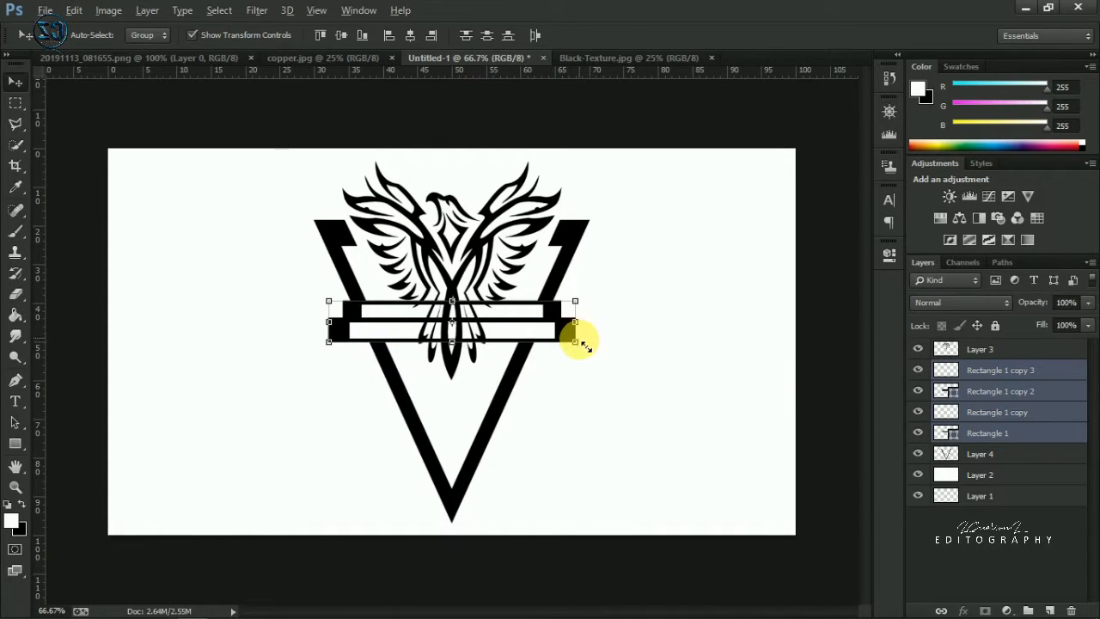
Scale the two stacked banners together to 109.76% width and 110.26% height about their centre
left_click_drag(585, 345, 593, 361)
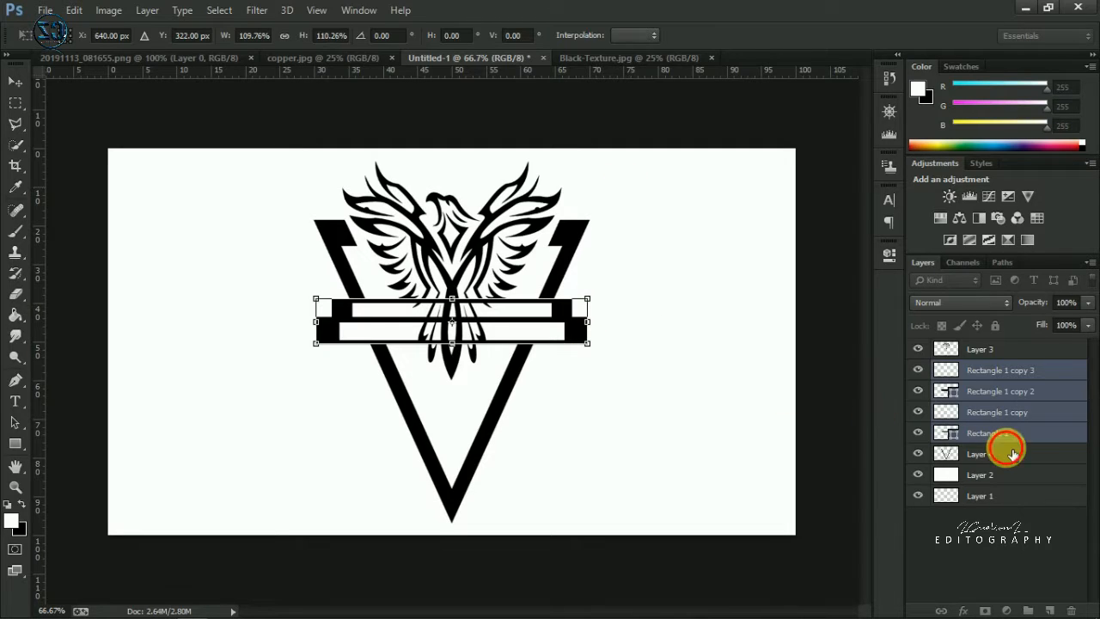
key("Return")
Draw a black rectangle about 512 by 71 px across the triangle below the banners on a new layer
left_click(1049, 610)
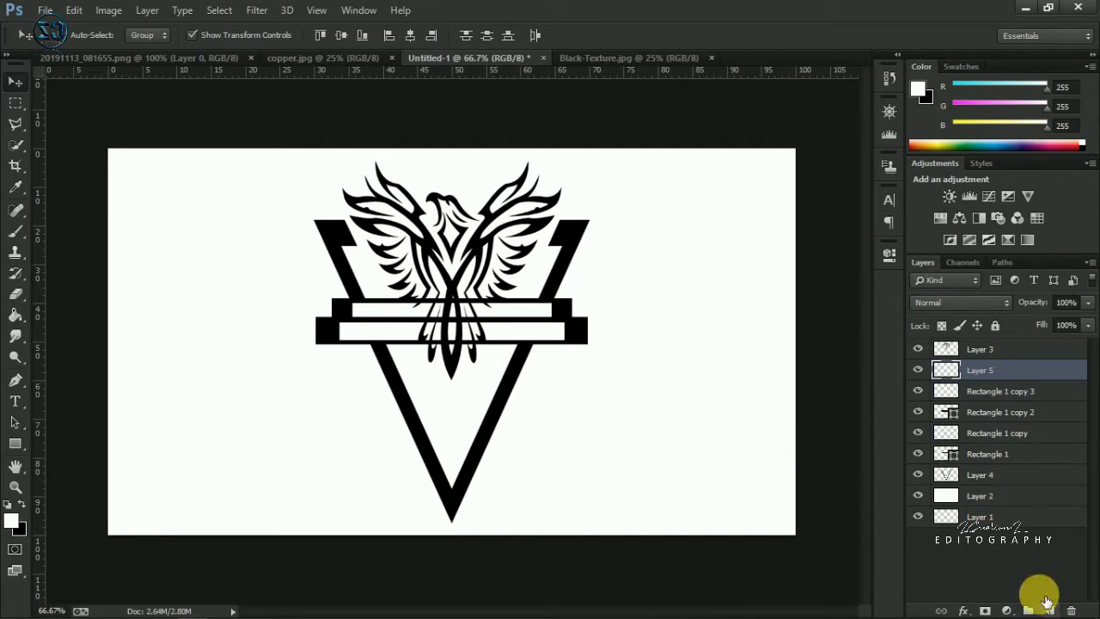
left_click(15, 443)
left_click_drag(311, 375, 588, 412)
Give the new rectangle a solid stroke style and reduce its stroke width to 0 pt
left_click(782, 343)
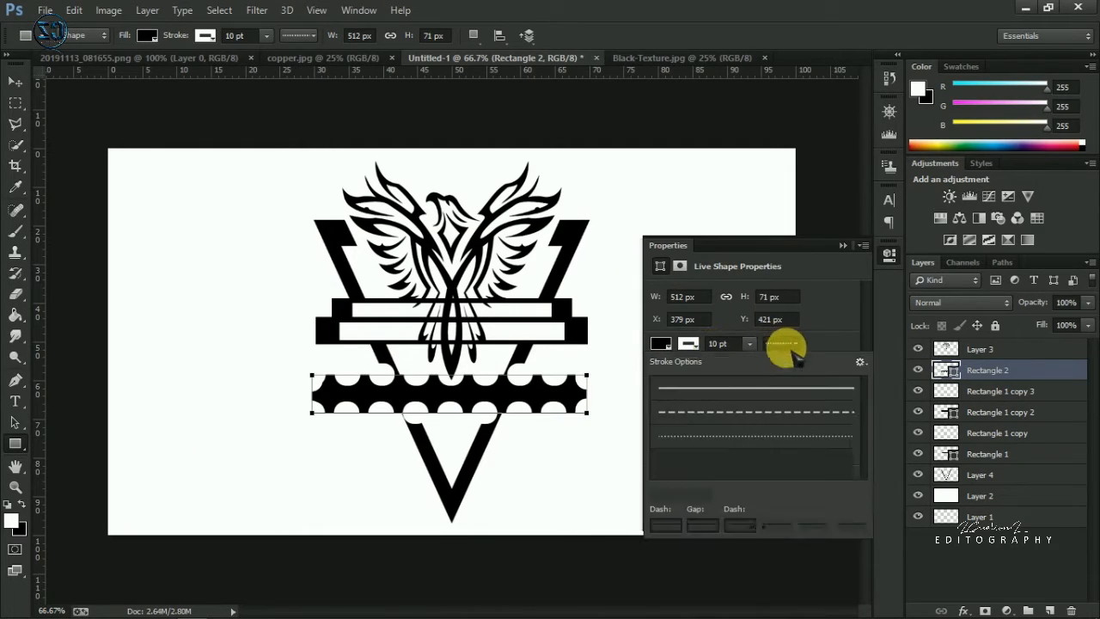
left_click(755, 389)
left_click(663, 344)
left_click(691, 345)
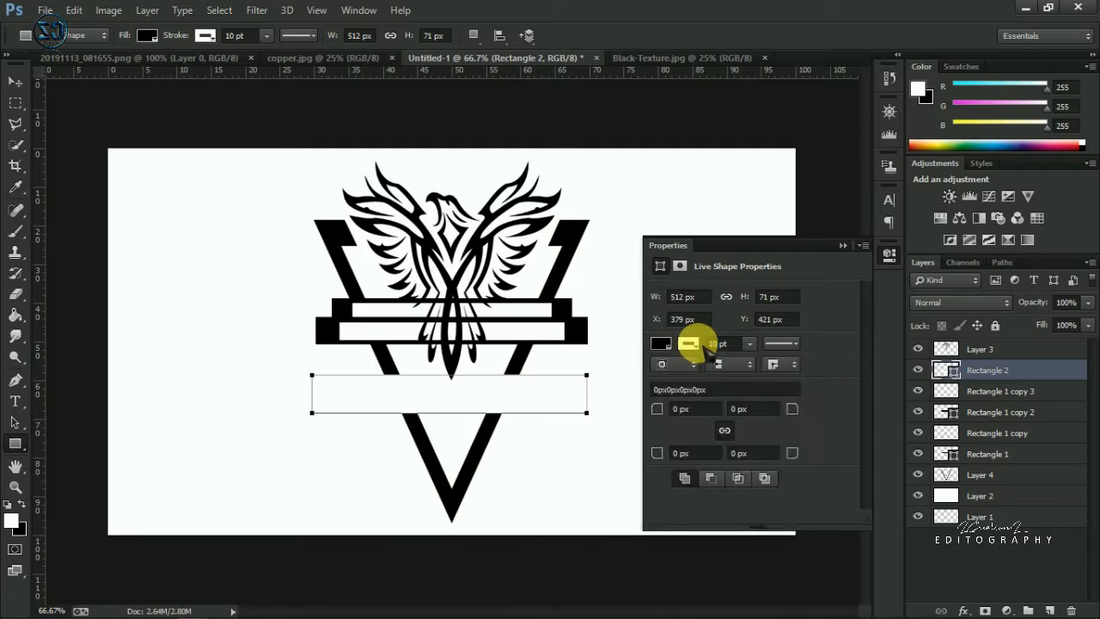
mouse_move(750, 344)
left_mouse_down()
mouse_move(752, 366)
mouse_move(734, 365)
left_mouse_up()
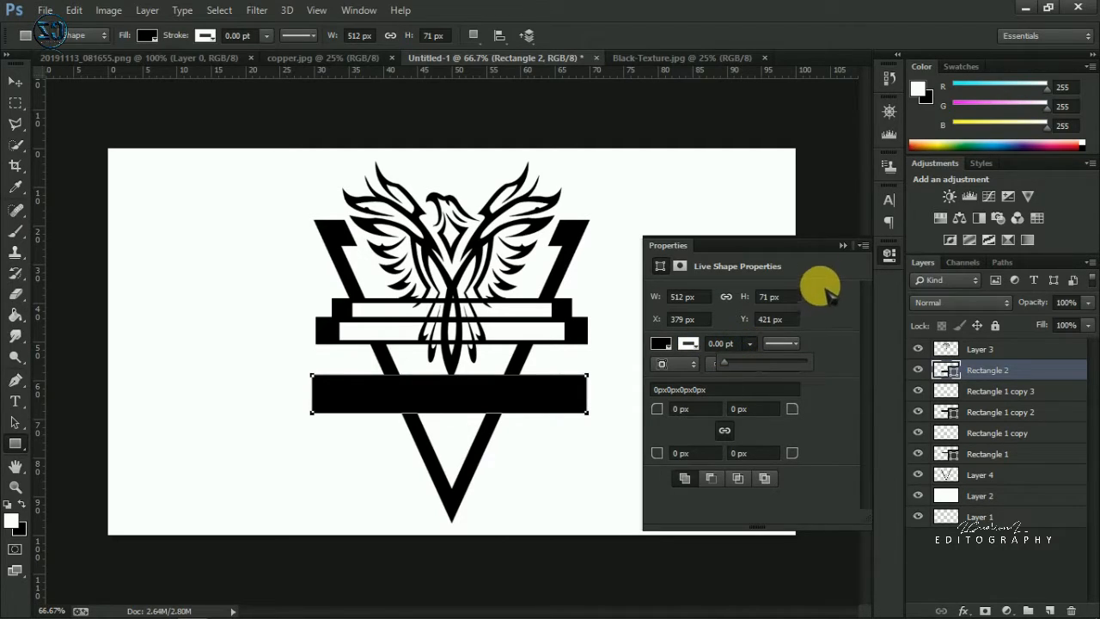
left_click(843, 245)
Add a vertical and a horizontal guide through the centre of the canvas
left_click(16, 82)
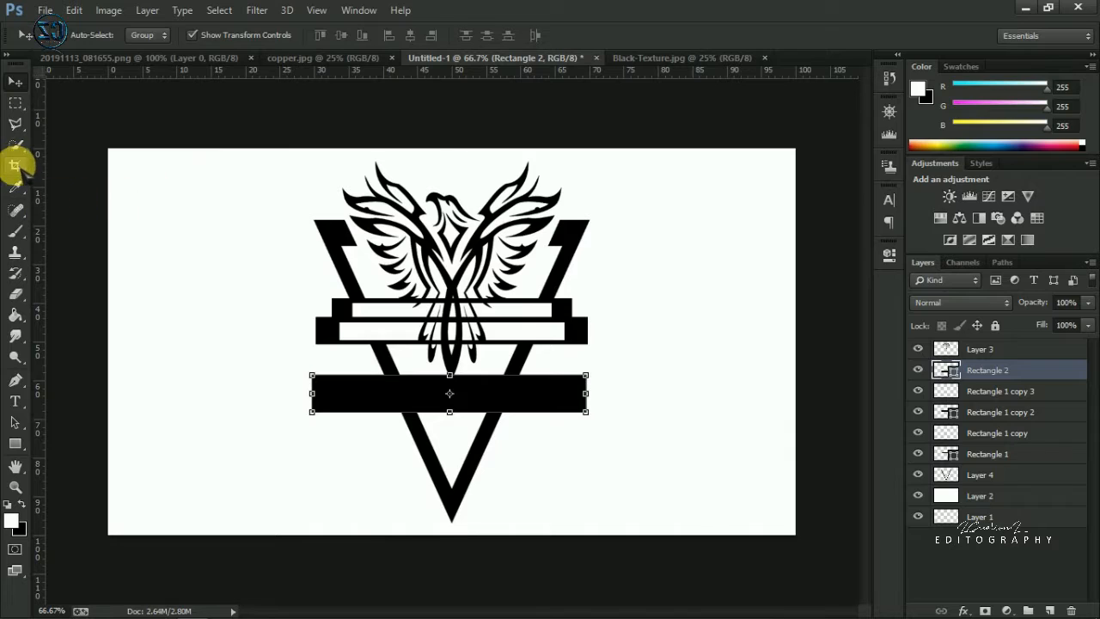
left_click(17, 166)
left_click_drag(40, 175, 451, 215)
left_click_drag(451, 71, 451, 342)
left_click(16, 81)
Align the black rectangle and the four selected banner layers to the vertical centre guide
left_click(521, 395)
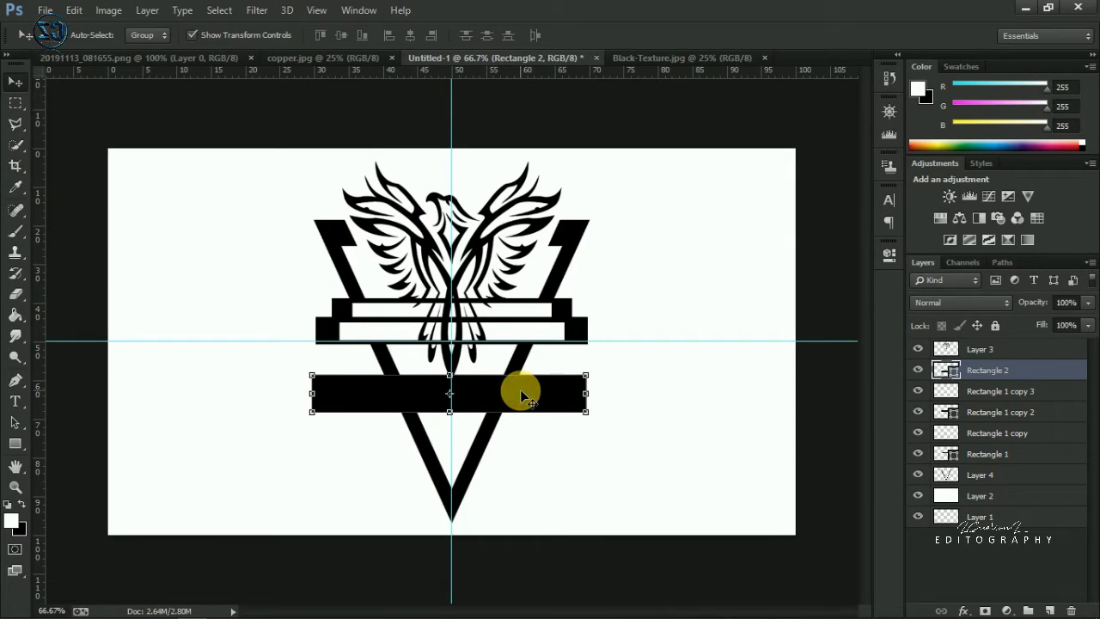
left_click(1014, 391)
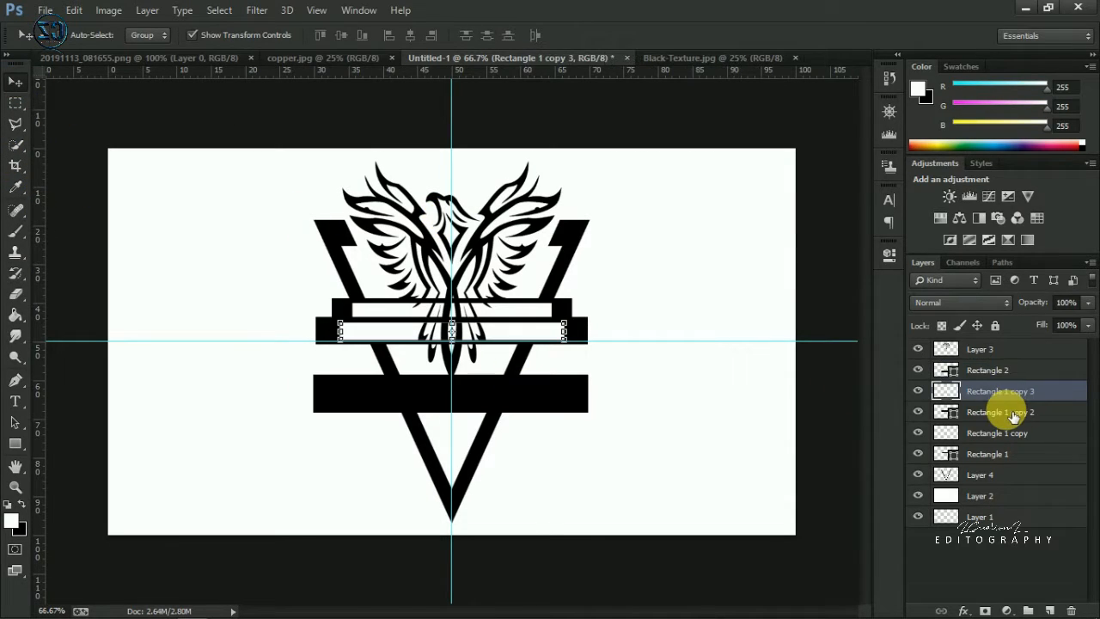
left_click(993, 454, "shift")
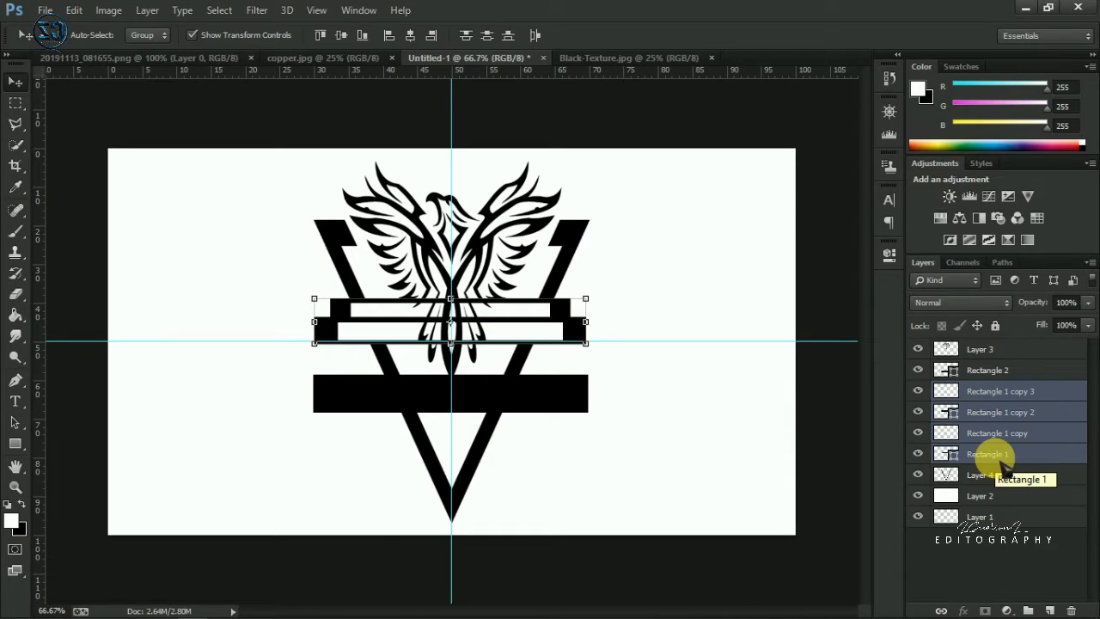
Duplicate the lower black rectangle, rasterize the copy and fill it with white
left_click(987, 369)
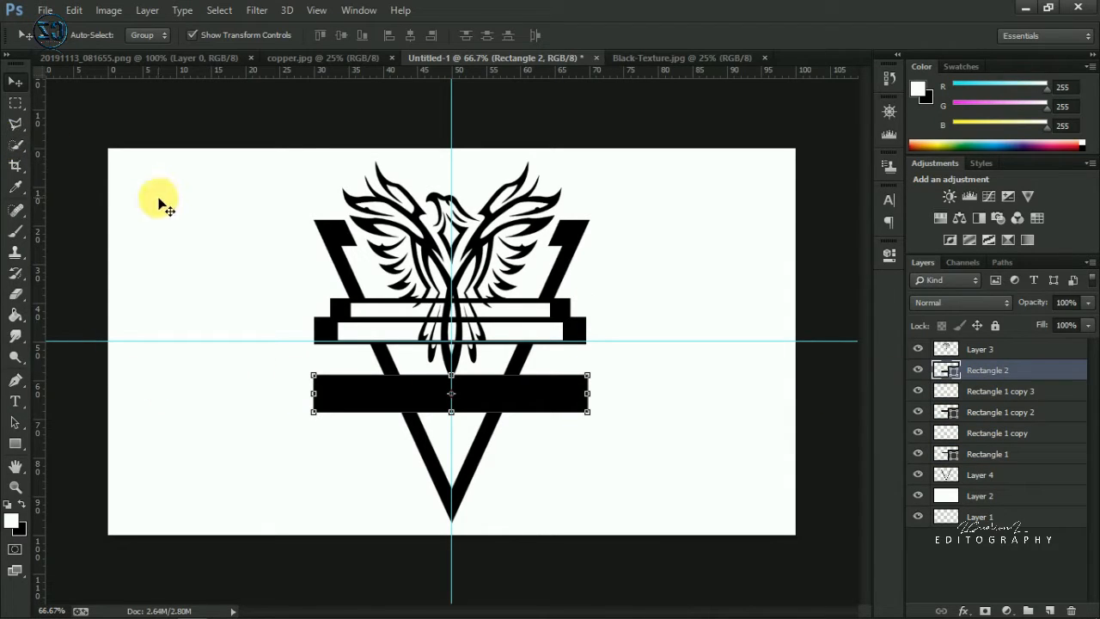
key("ctrl+j")
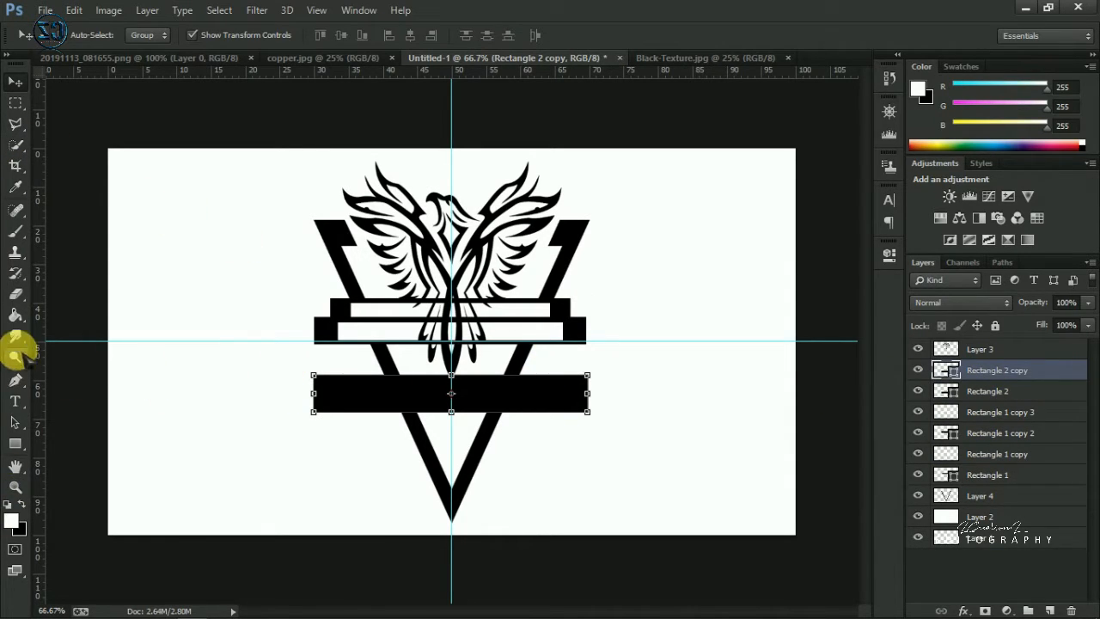
left_click(16, 314)
left_click(351, 398)
key("Return")
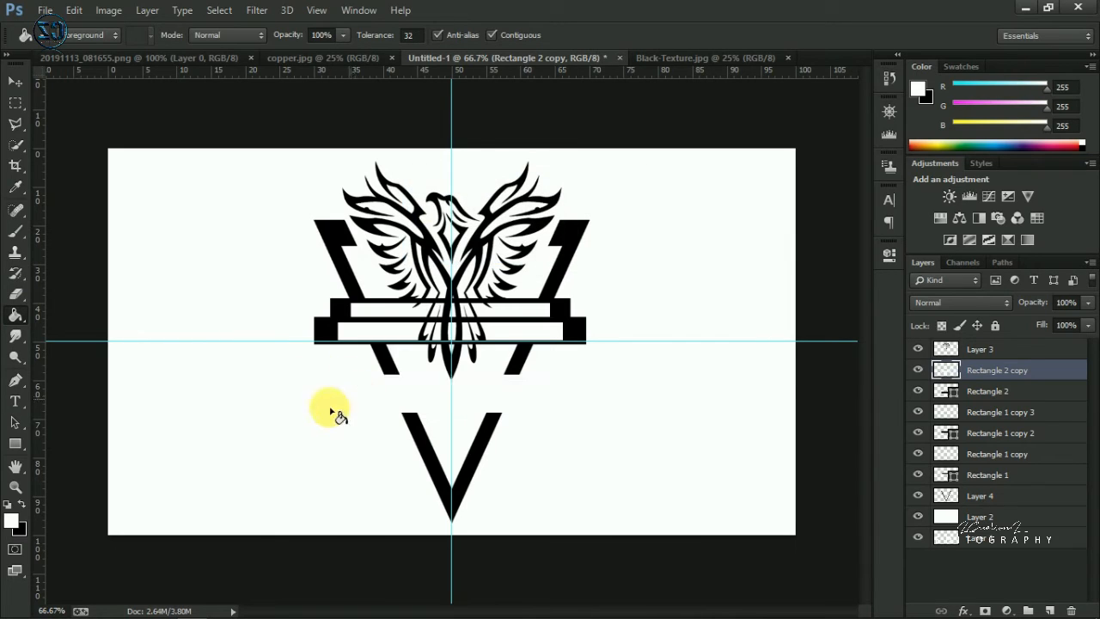
Scale the white copy to 91.60% width and 78.87% height, leaving an even thin black border above and below
key("v")
left_click_drag(594, 385, 579, 386)
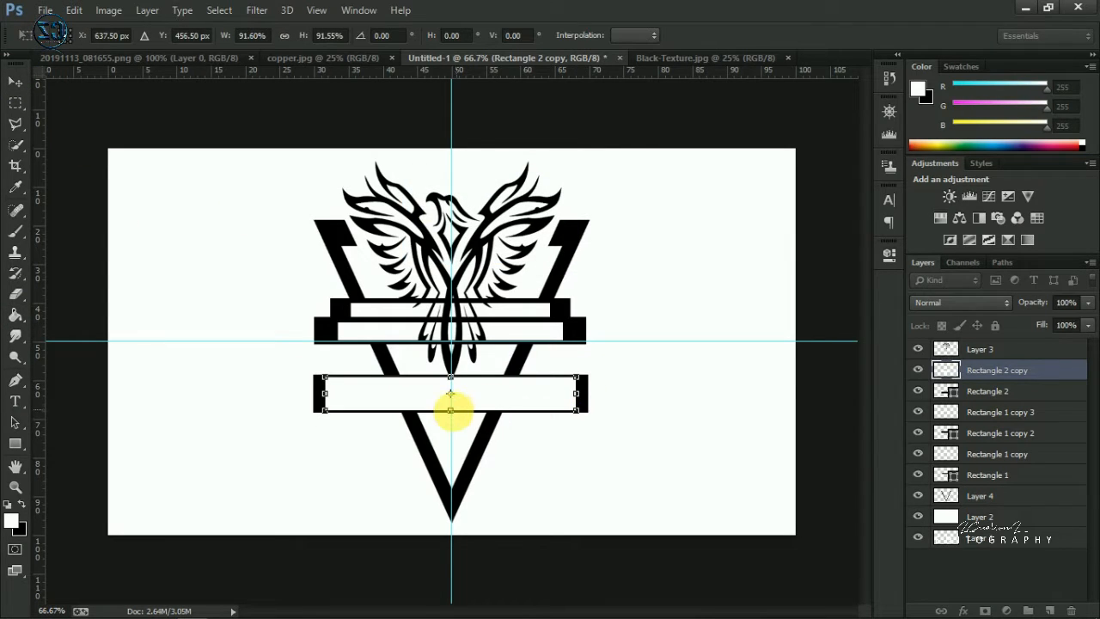
left_click_drag(459, 417, 460, 413)
scroll(450, 398, "up", 4)
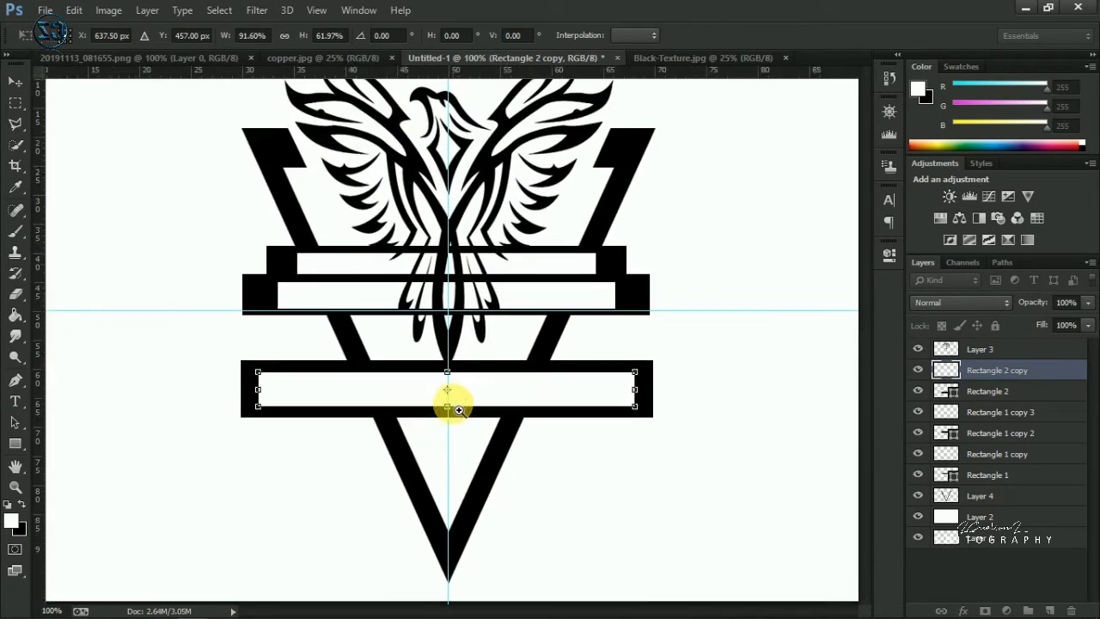
left_click_drag(439, 293, 438, 275)
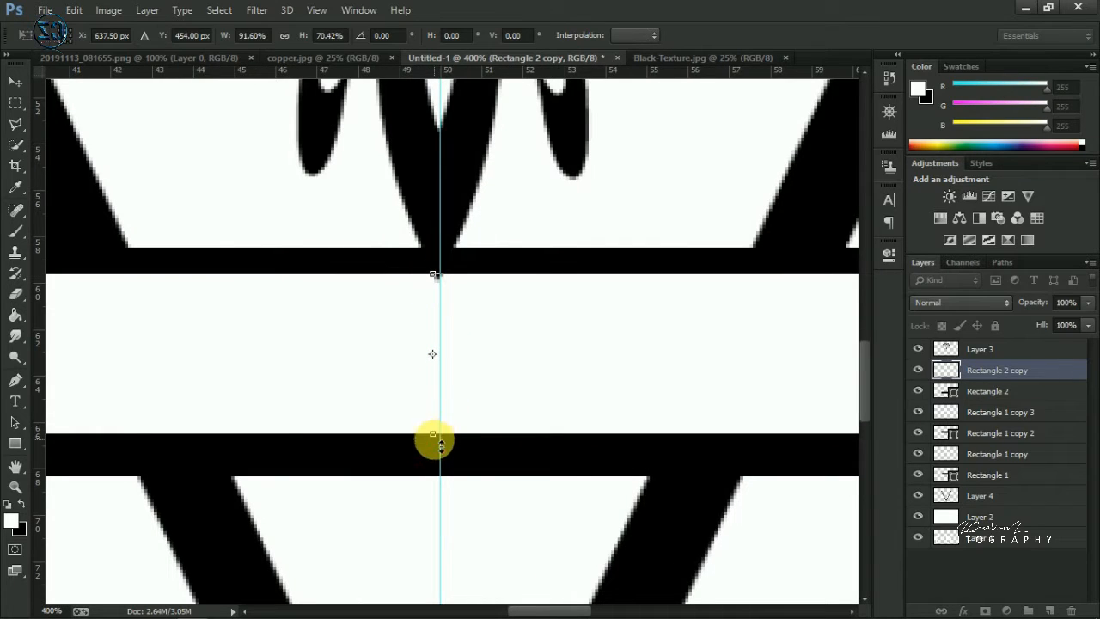
left_click_drag(435, 441, 435, 457)
scroll(534, 431, "down", 2)
scroll(541, 436, "down", 1)
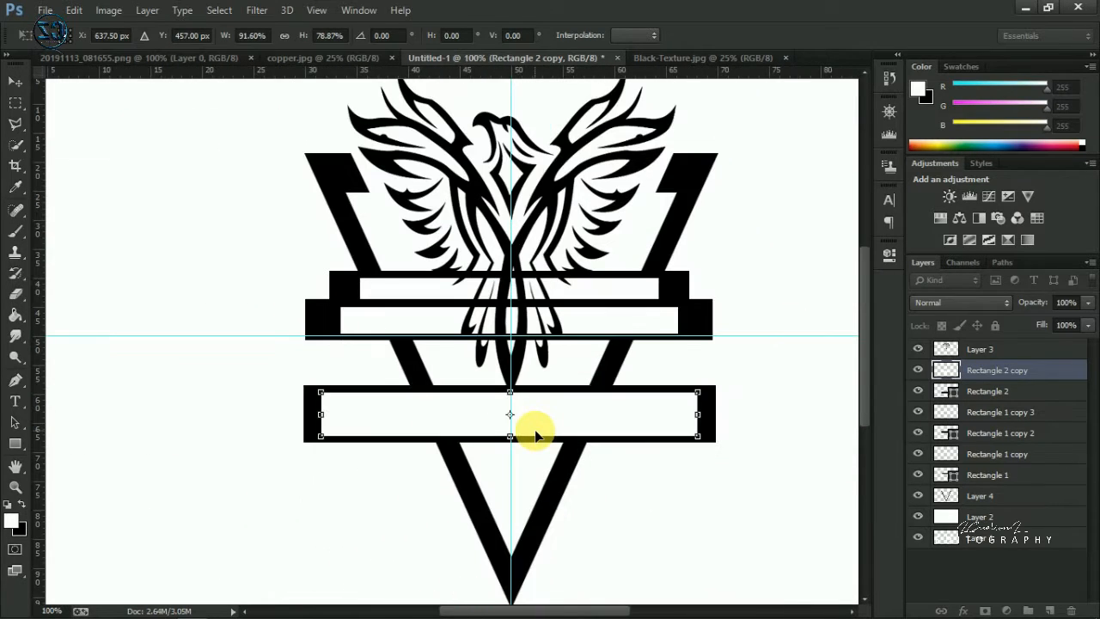
key("Return")
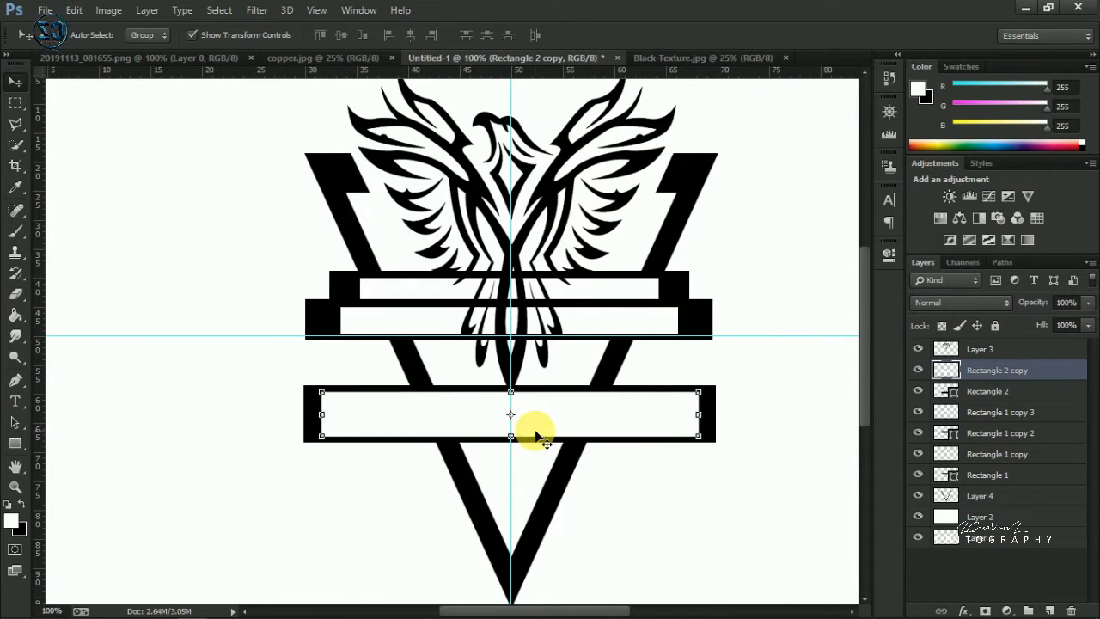
Merge the lower white bar with its black rectangle, and merge the four upper banner layers into one
left_click(1007, 393, "ctrl")
key("ctrl+e")
left_click(1008, 396)
left_click(1000, 456, "shift")
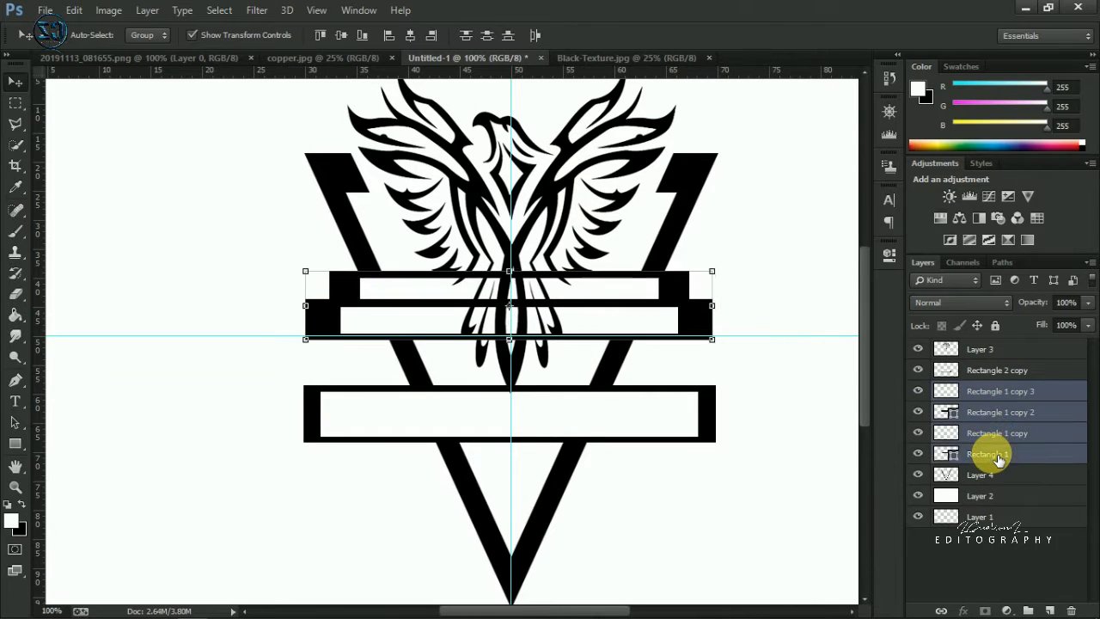
key("ctrl+e")
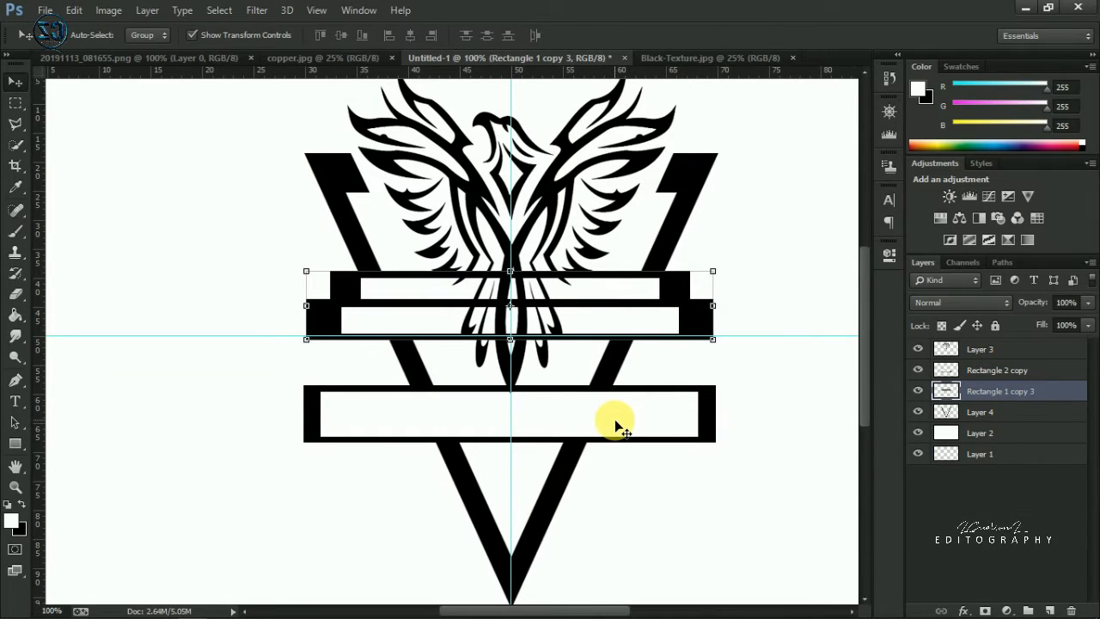
Add the text "SPARTAN" in black on the lower bar and centre it on the vertical guide
key("ctrl+minus")
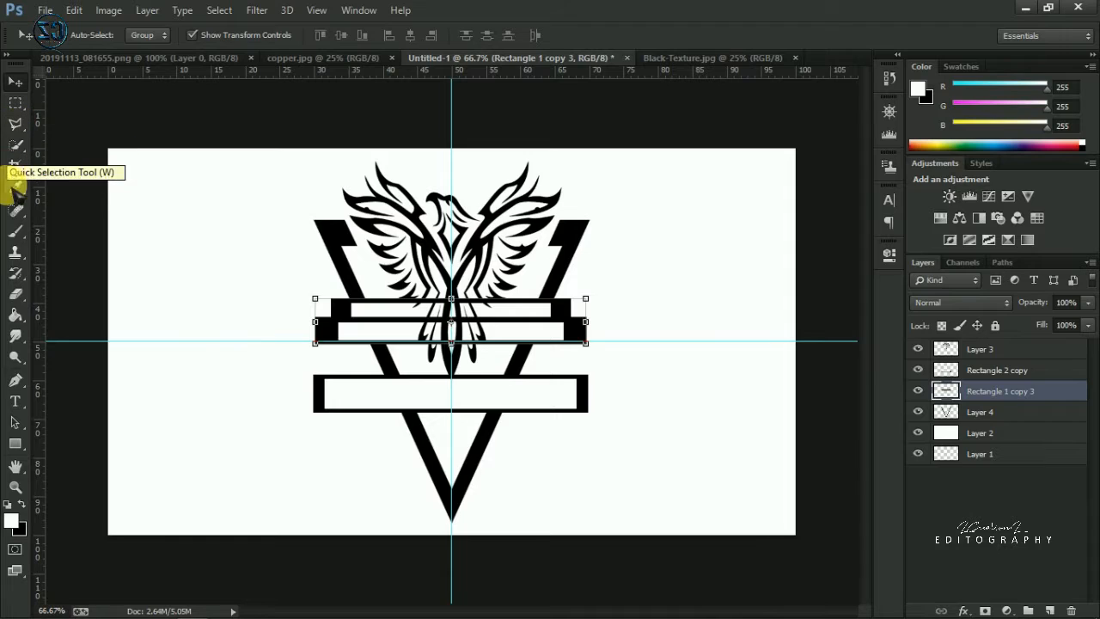
left_click(15, 401)
left_click(347, 397)
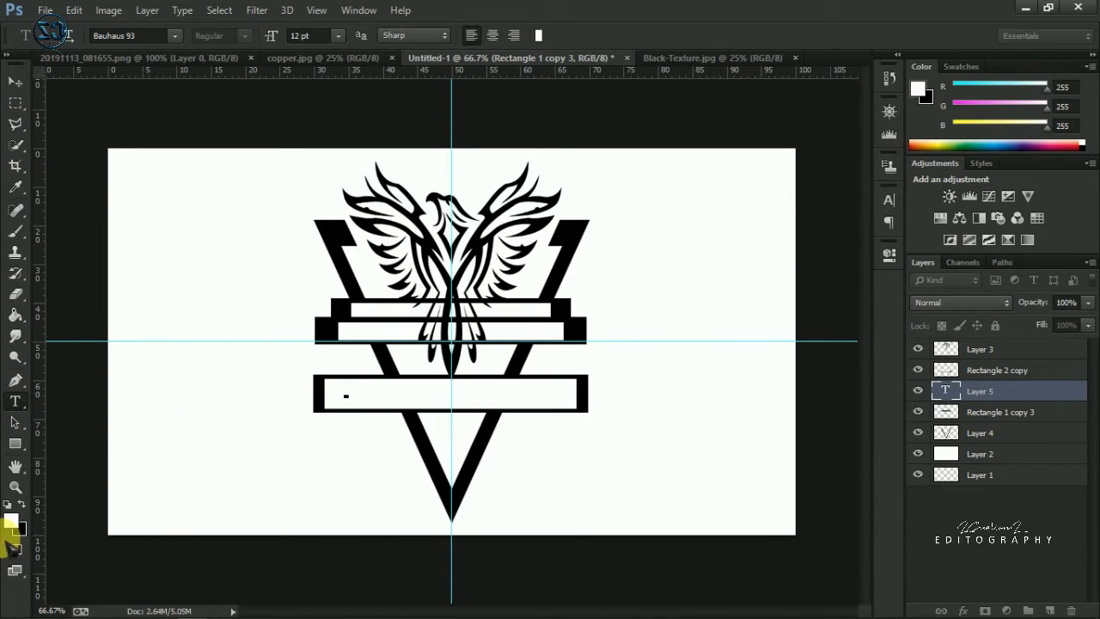
left_click(7, 504)
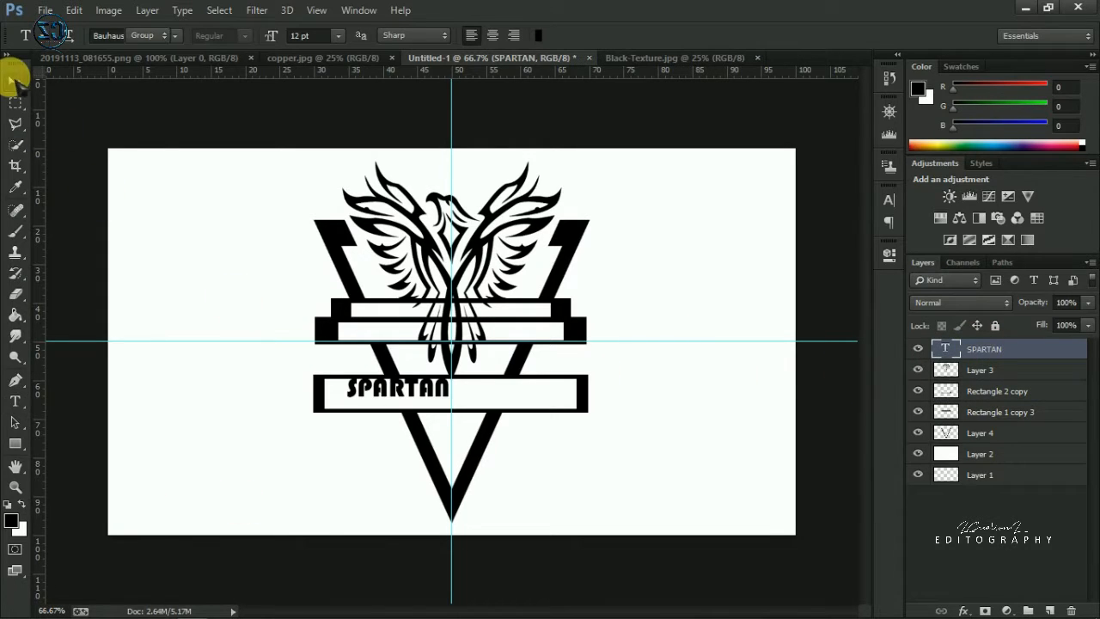
left_click(15, 80)
left_click_drag(431, 394, 479, 393)
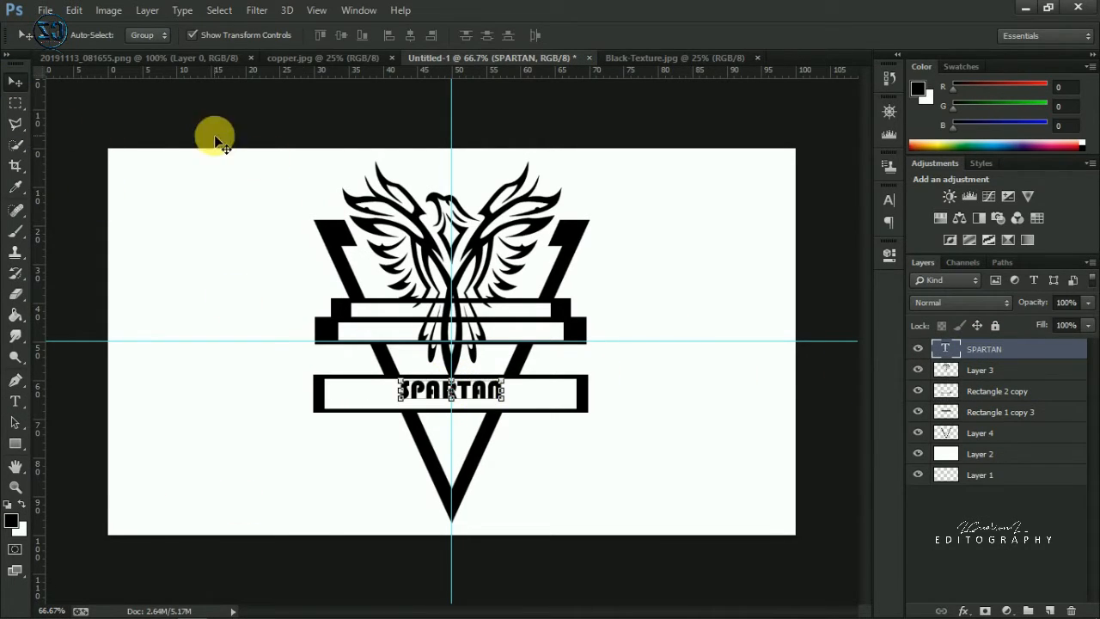
Try the Bernard MT Condensed and Goudy Stout fonts on the SPARTAN text
key("t")
left_click(159, 35)
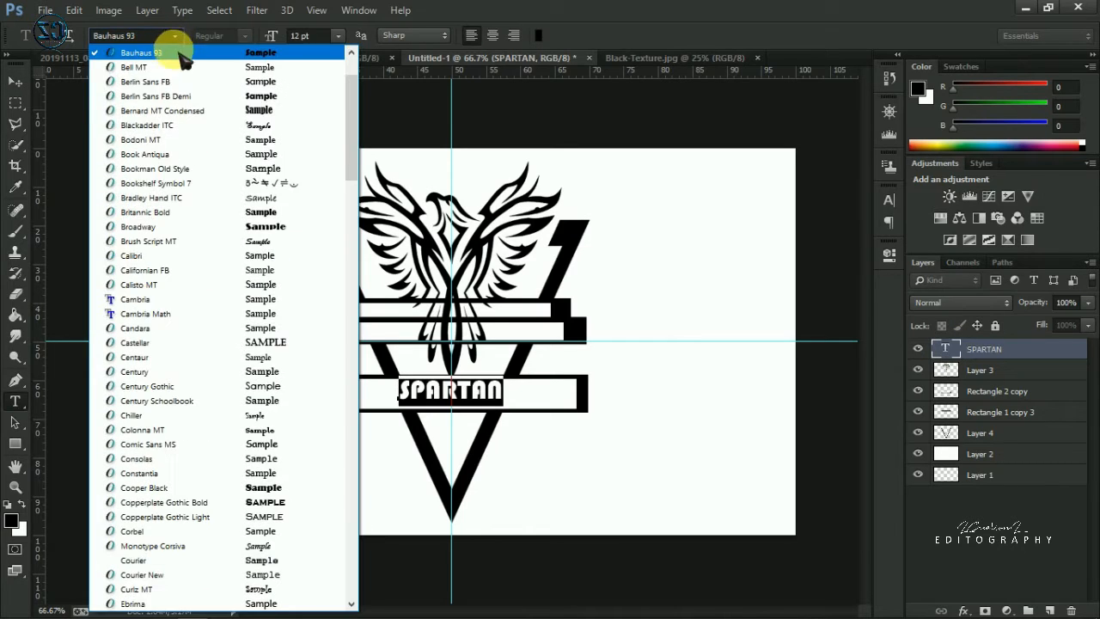
scroll(240, 123, "up", 3)
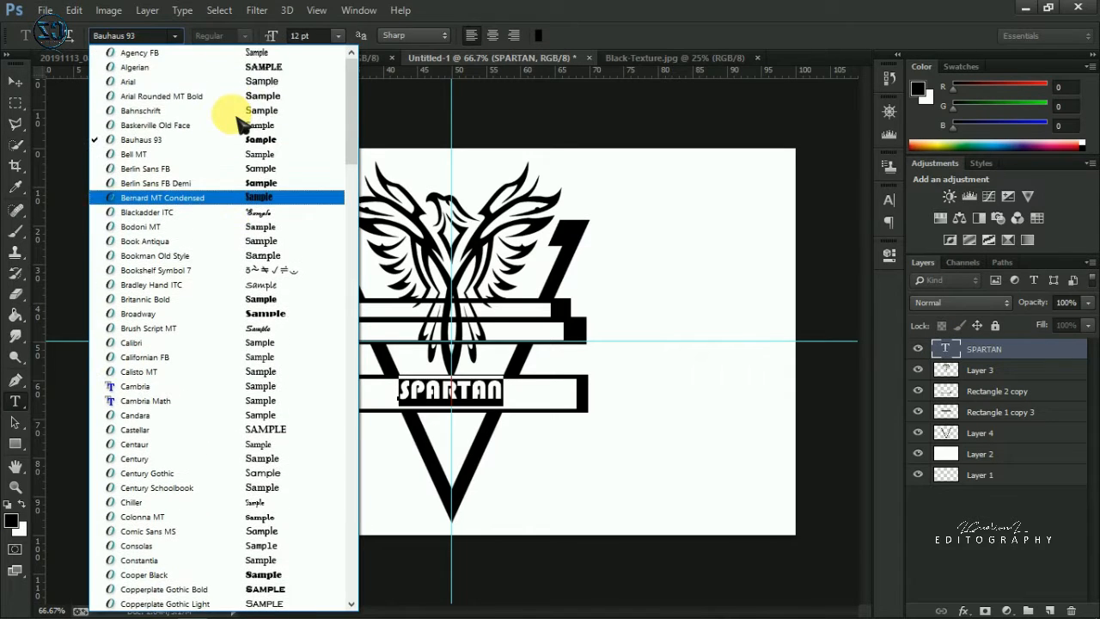
left_click(251, 198)
left_click(172, 35)
scroll(229, 215, "down", 1)
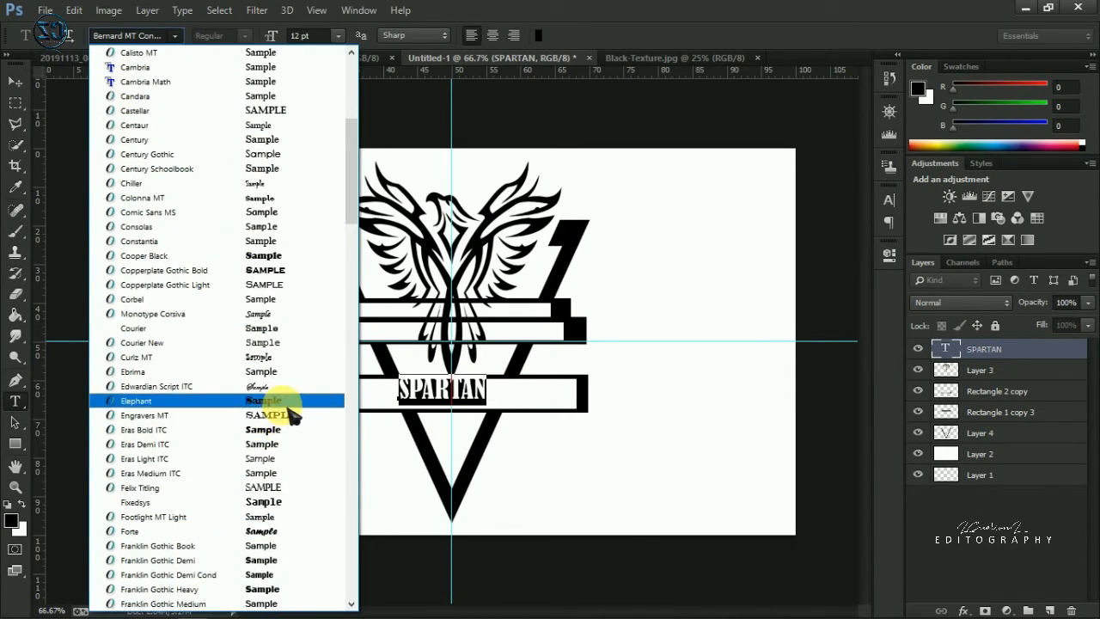
scroll(283, 413, "down", 5)
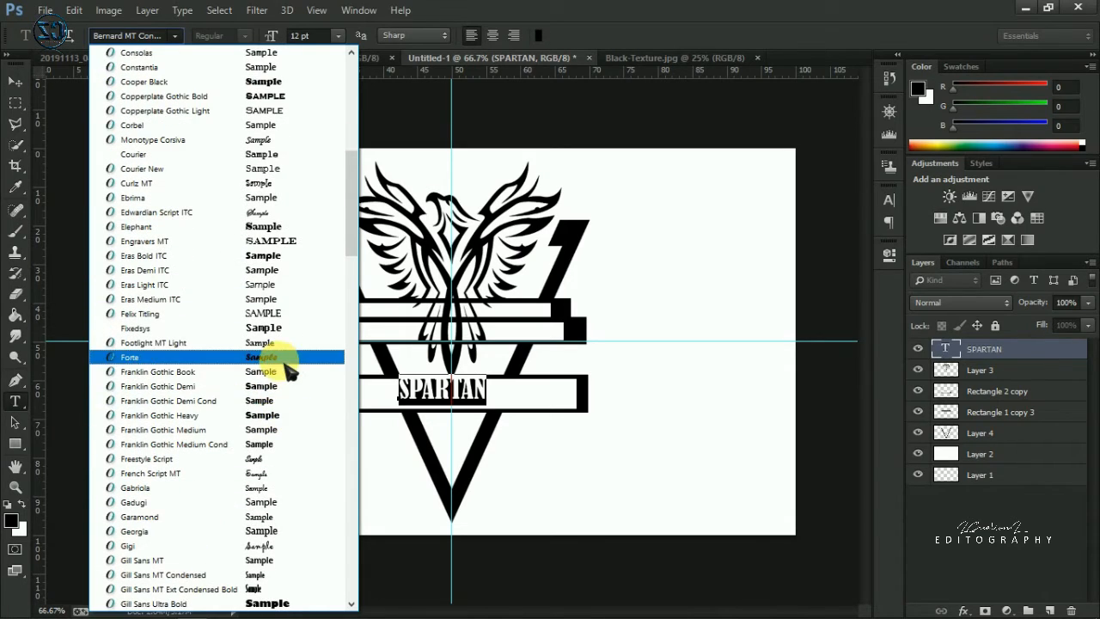
scroll(296, 382, "down", 3)
left_click(305, 442)
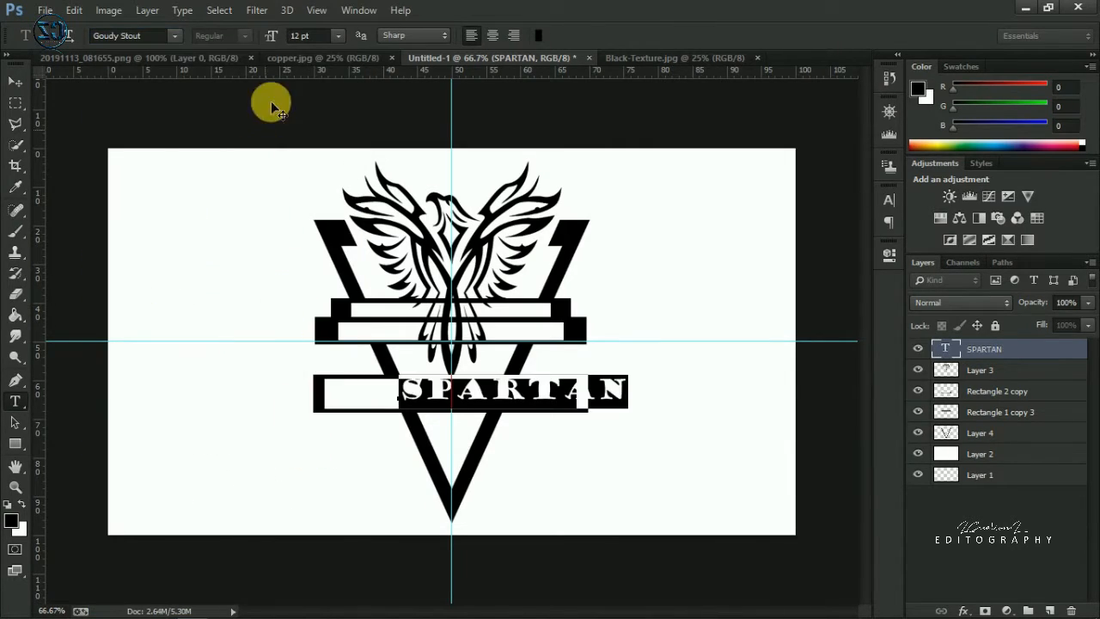
Set the SPARTAN text's font to Stencil
left_click(174, 35)
scroll(163, 385, "down", 4)
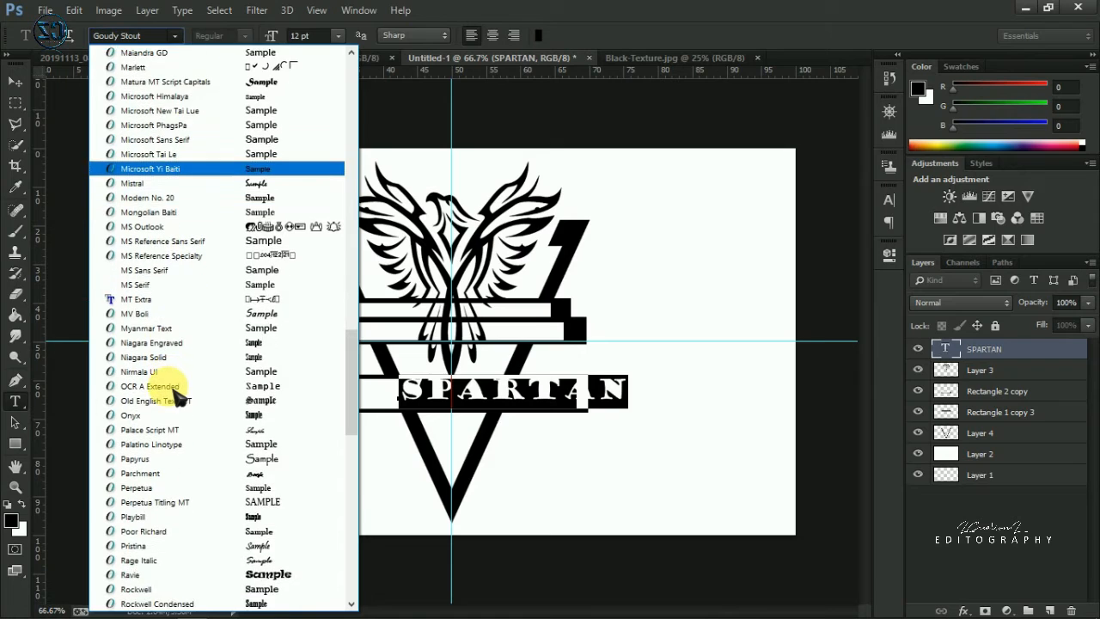
scroll(176, 395, "down", 6)
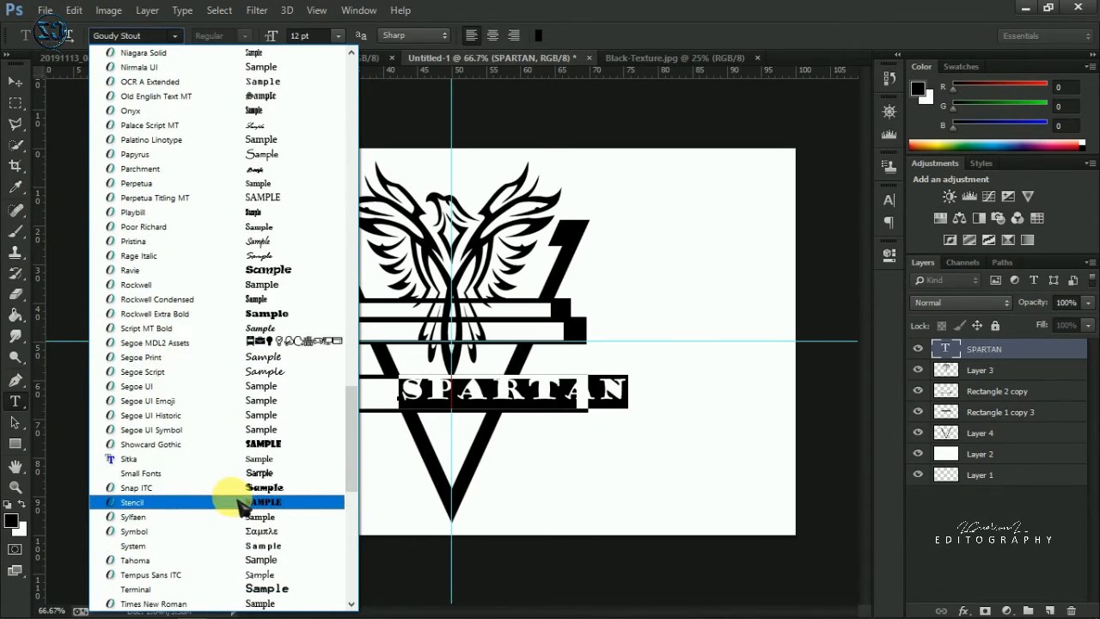
left_click(226, 498)
left_click(16, 81)
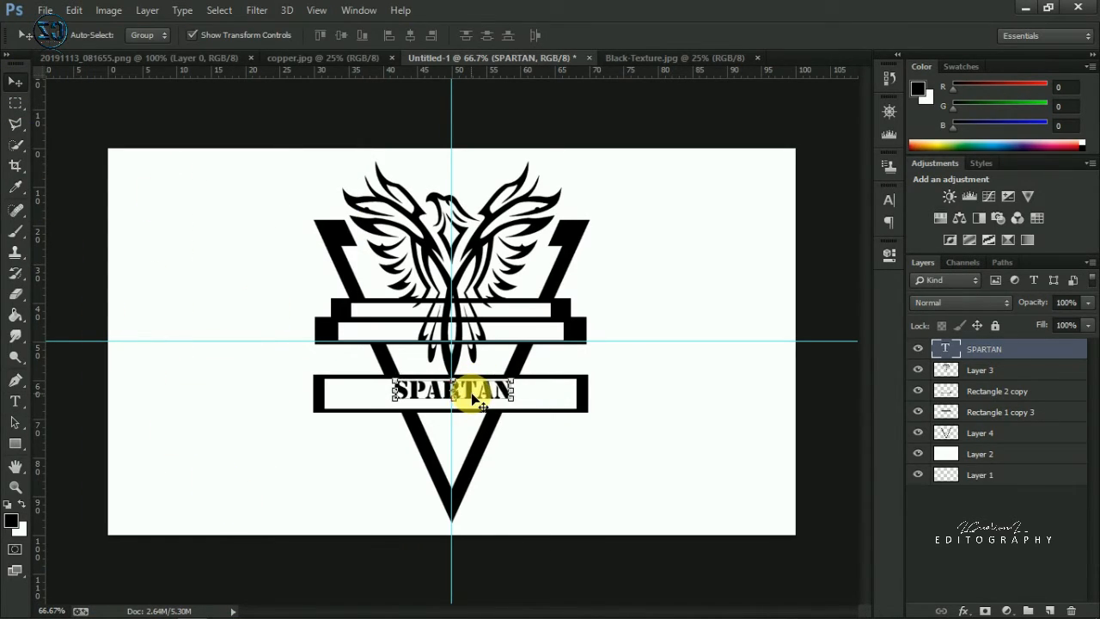
Try to scale the SPARTAN text to 203.58% width and 140.19% height and nudge it down within the bar
mouse_move(548, 394)
left_mouse_down()
mouse_move(582, 386)
mouse_move(570, 392)
left_mouse_up()
left_click_drag(455, 414, 455, 419)
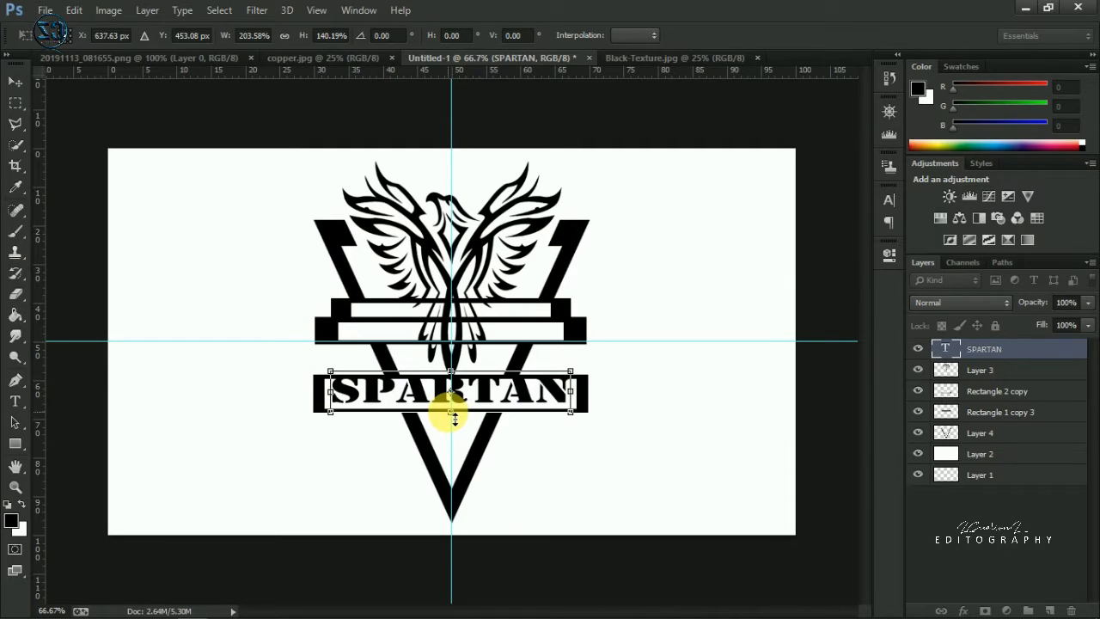
key("Down")
key("Down")
key("Down")
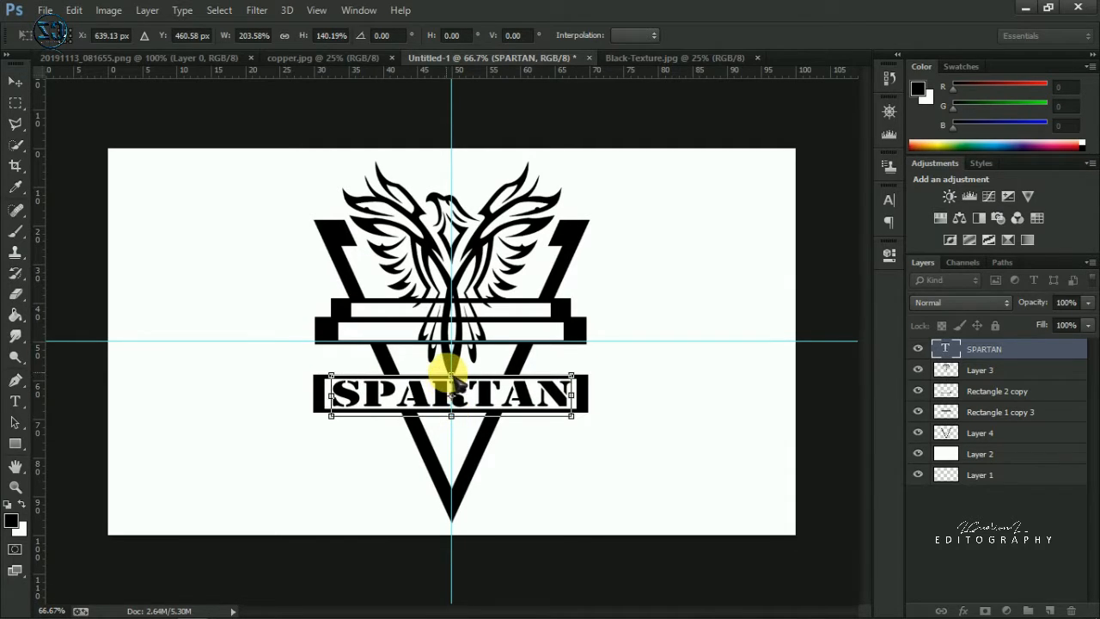
left_click(685, 61)
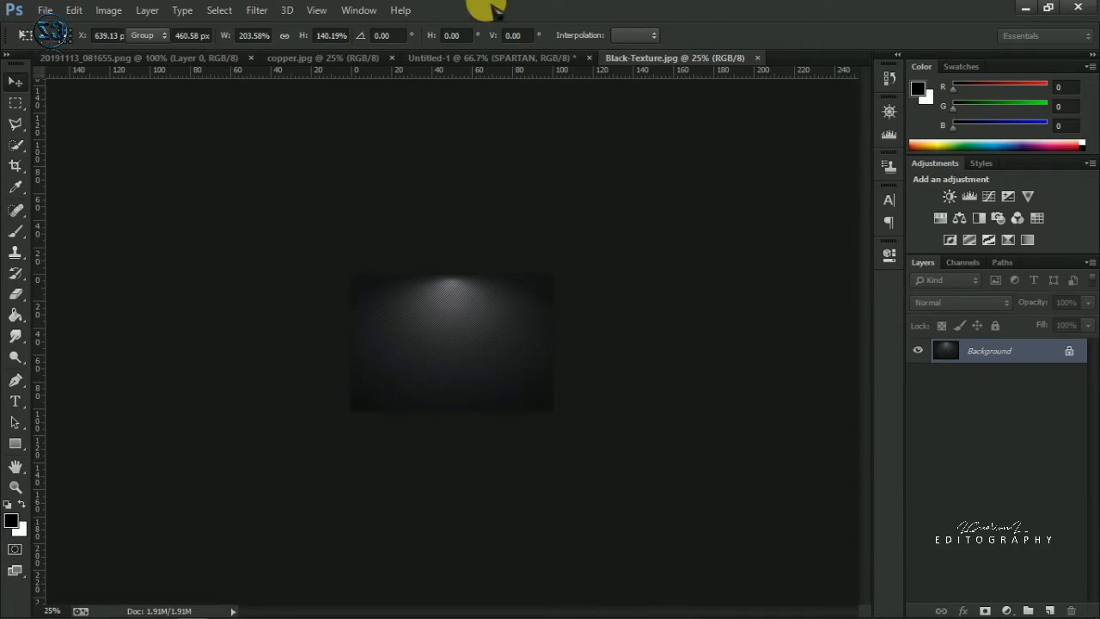
left_click(503, 58)
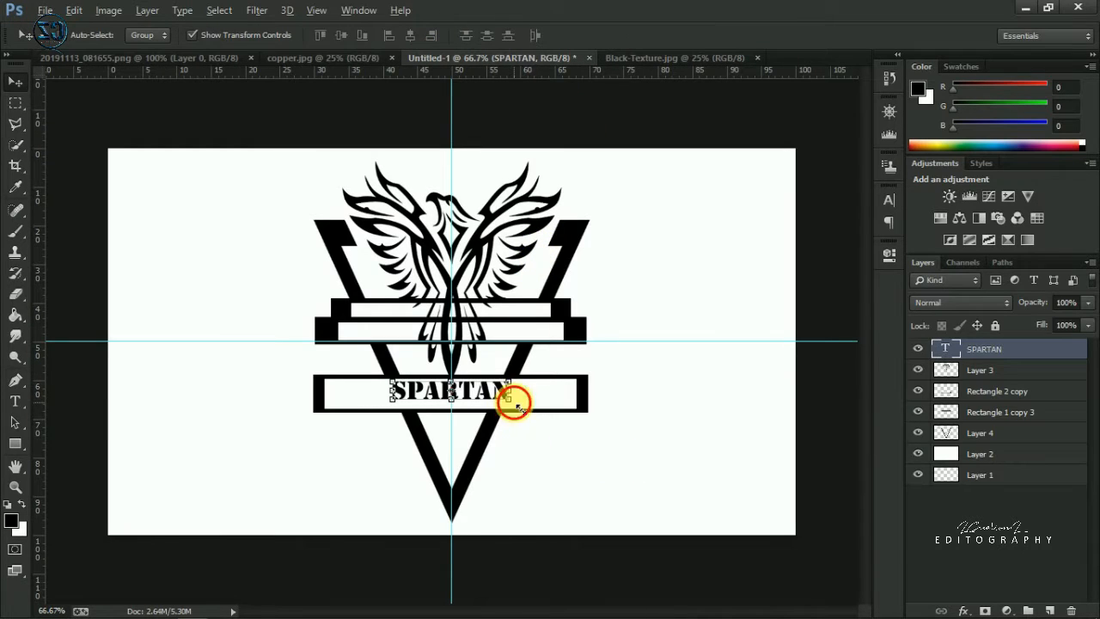
Scale the SPARTAN text to 187.20% width and 128.55% height so it fills the lower bar
left_click_drag(514, 402, 571, 399)
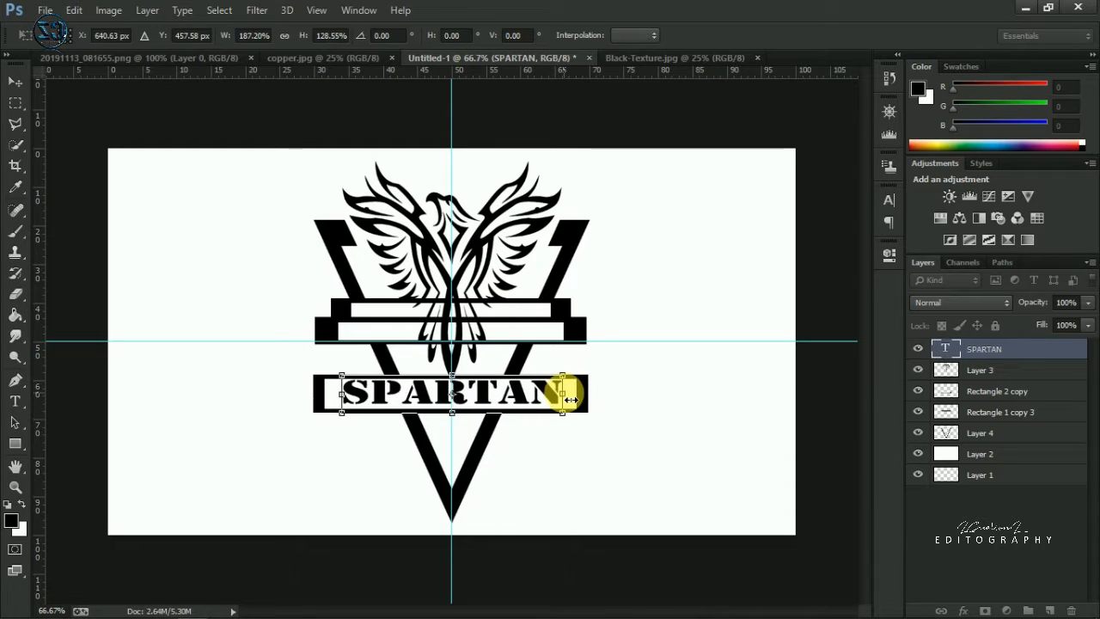
key("Return")
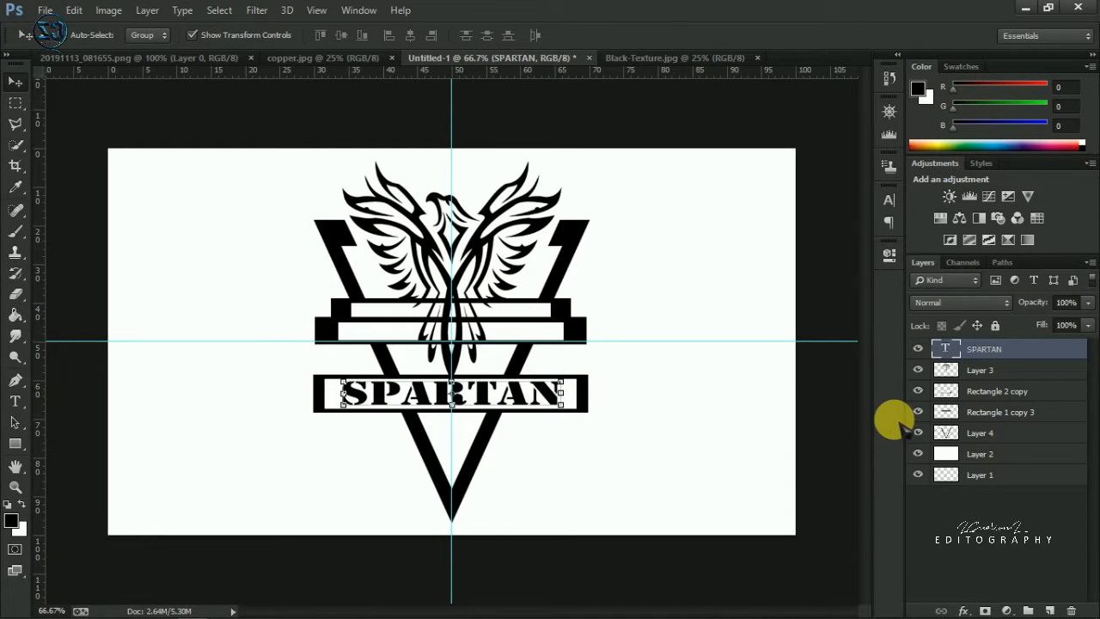
Erase the parts of the two stacked banners on Rectangle 1 copy 3 that cross the triangle outline and its interior
left_click(1001, 413)
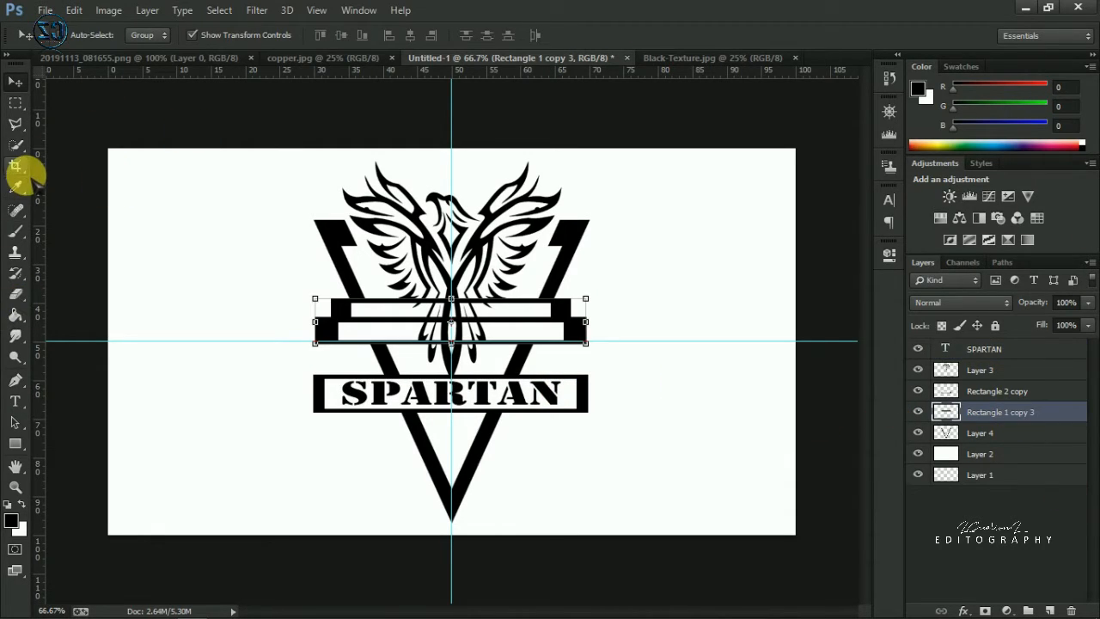
left_click(980, 436, "ctrl")
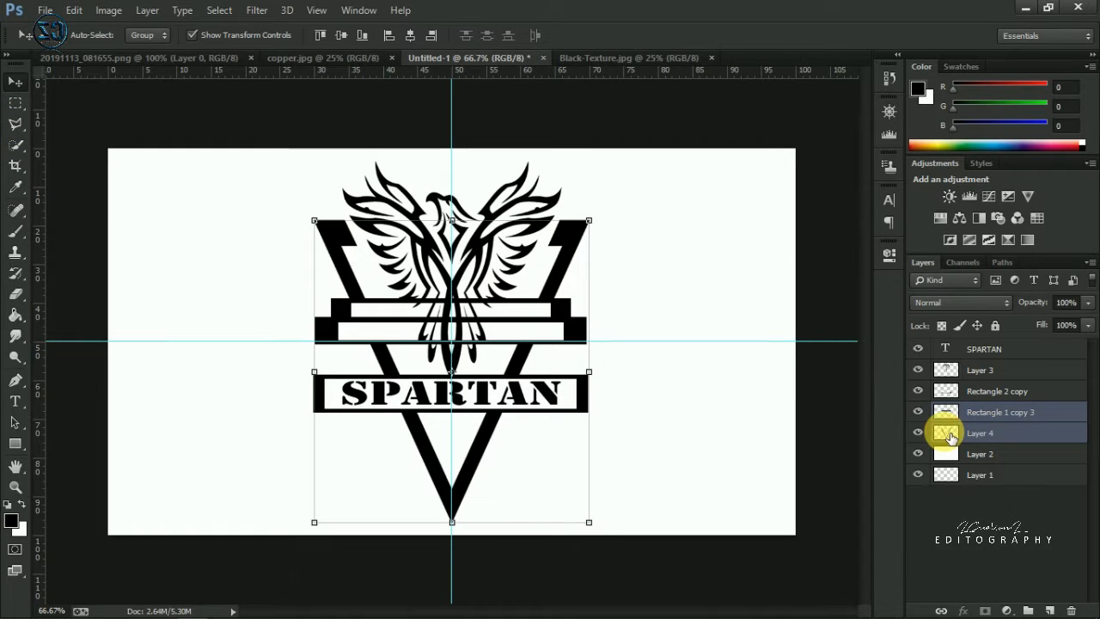
left_click(949, 435, "ctrl")
left_click(985, 413)
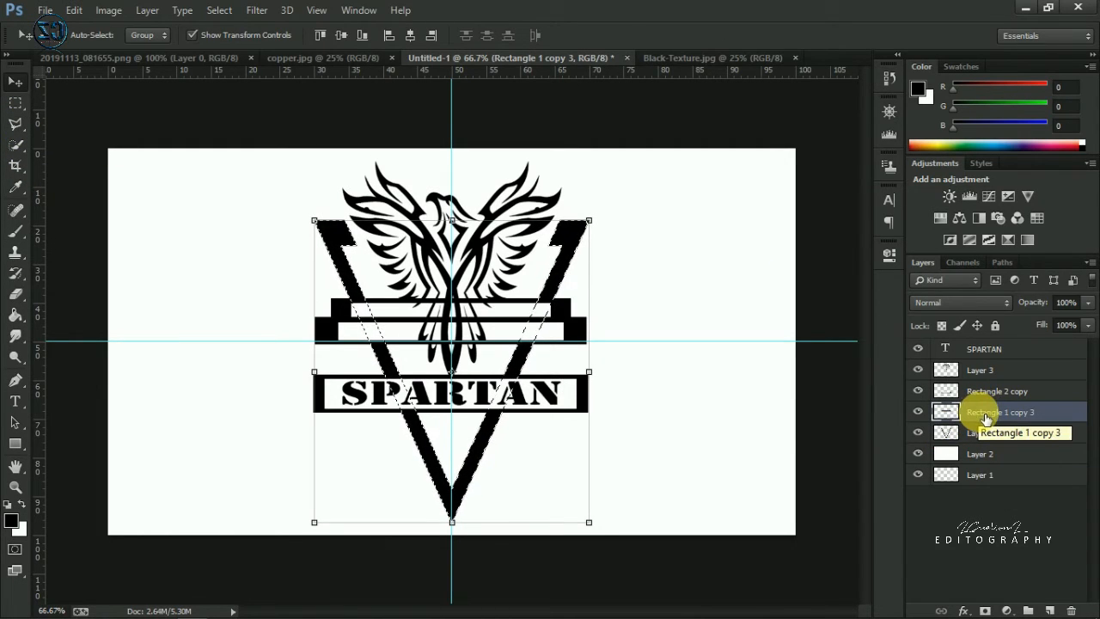
left_click(980, 391)
left_click(985, 412)
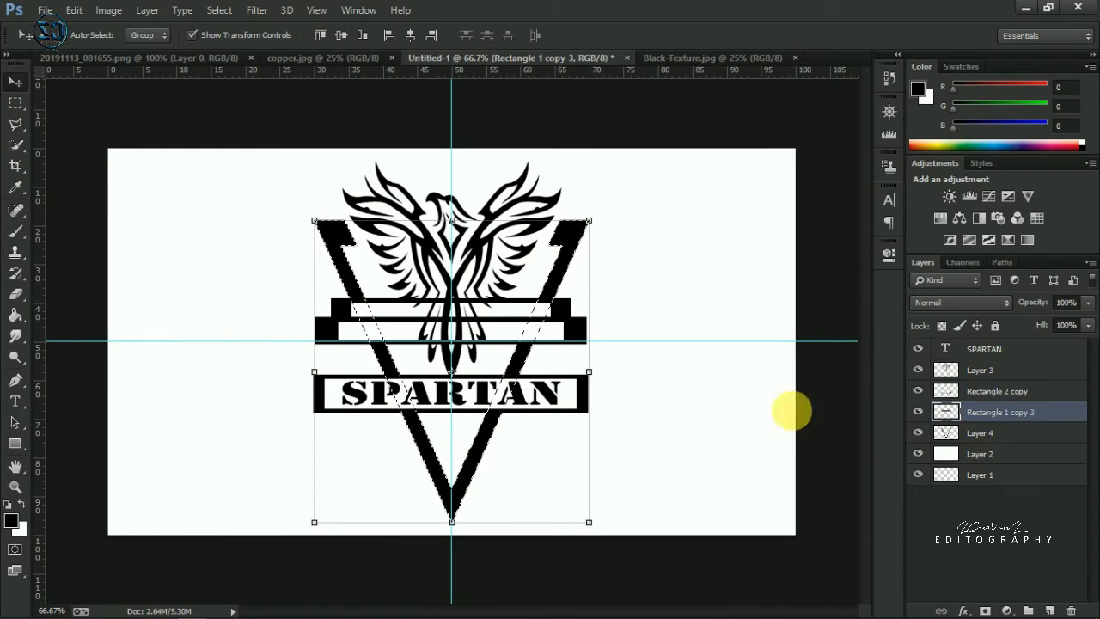
left_click(16, 294)
mouse_move(372, 305)
left_mouse_down()
mouse_move(409, 353)
mouse_move(408, 334)
mouse_move(543, 327)
mouse_move(553, 314)
mouse_move(561, 353)
mouse_move(367, 341)
mouse_move(423, 356)
mouse_move(423, 306)
mouse_move(501, 331)
mouse_move(434, 309)
mouse_move(404, 318)
mouse_move(413, 354)
mouse_move(523, 344)
mouse_move(541, 319)
mouse_move(445, 334)
mouse_move(510, 332)
left_mouse_up()
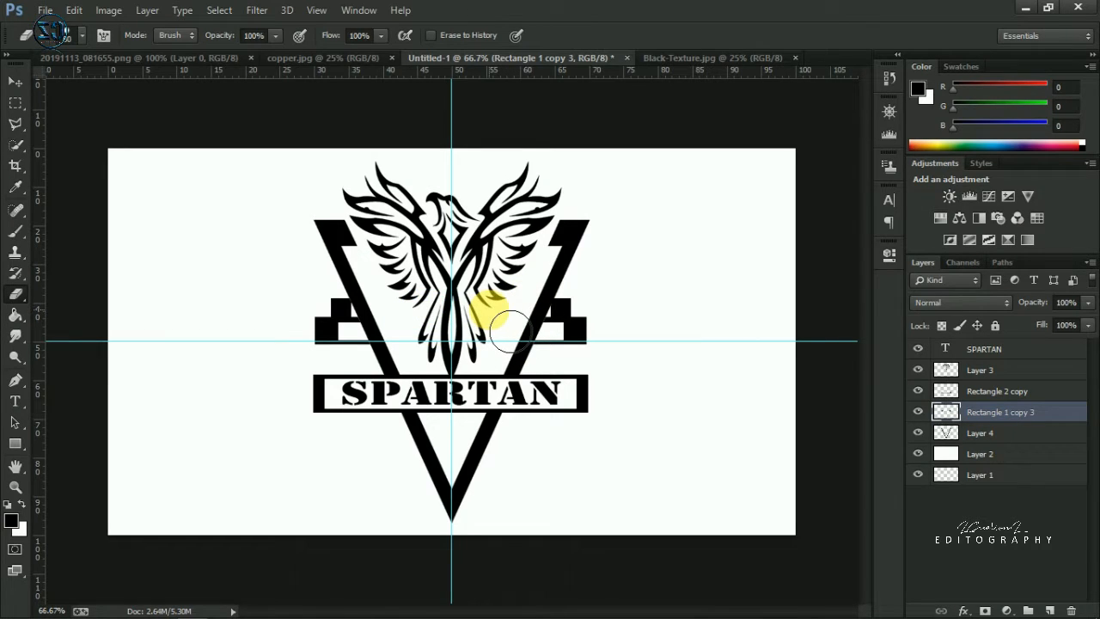
Unlock the background of copper.jpg and copy the copper texture into the Untitled-1 document
left_click(325, 57)
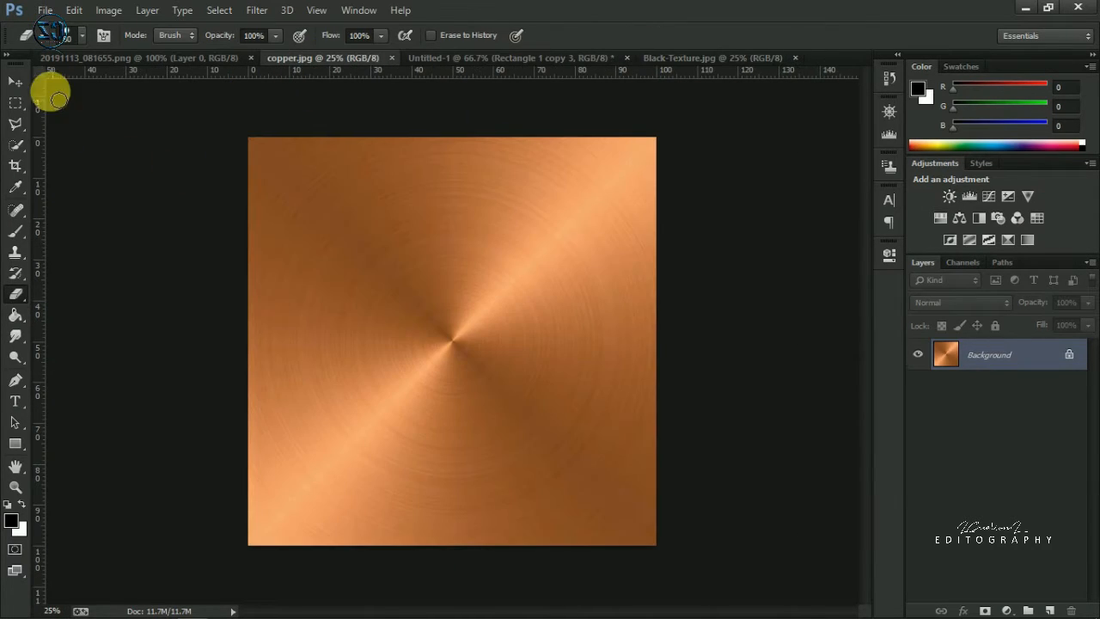
left_click(16, 80)
left_click(344, 266)
key("Return")
left_click(1069, 354)
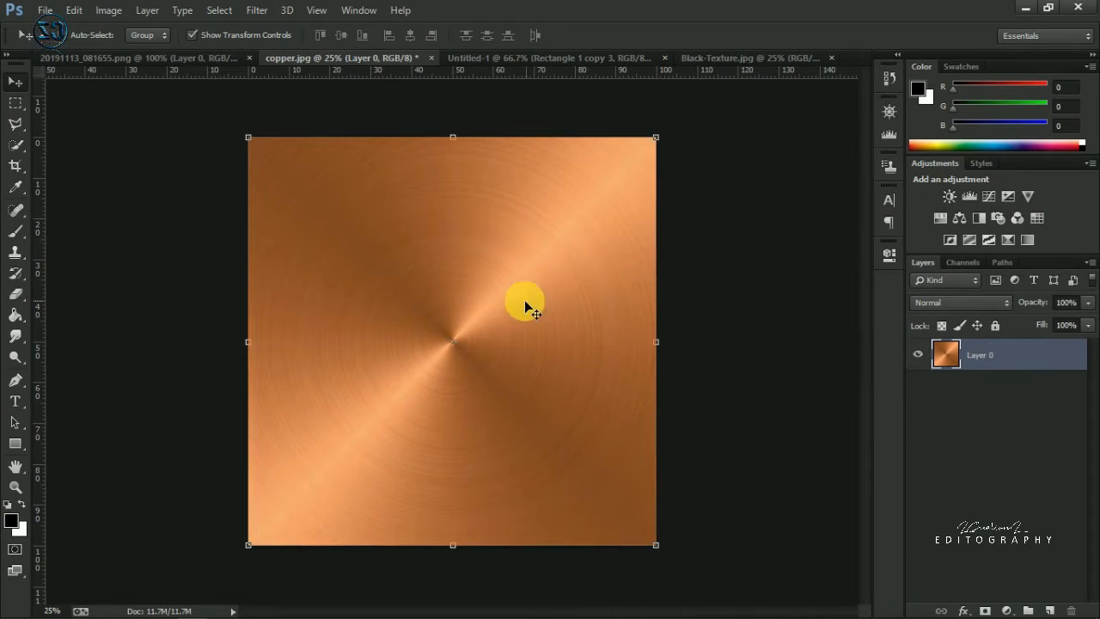
mouse_move(524, 300)
left_mouse_down()
mouse_move(545, 54)
mouse_move(454, 216)
mouse_move(533, 285)
left_mouse_up()
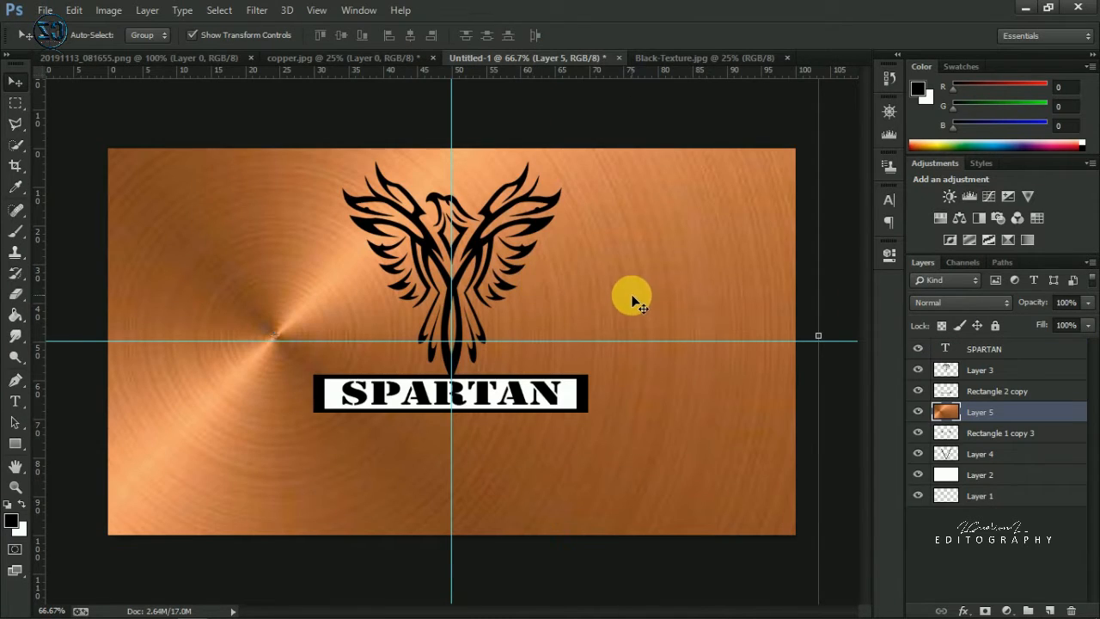
Scale the copper texture to 44.05% and centre it over the emblem
scroll(632, 301, "down", 4)
scroll(559, 309, "up", 1)
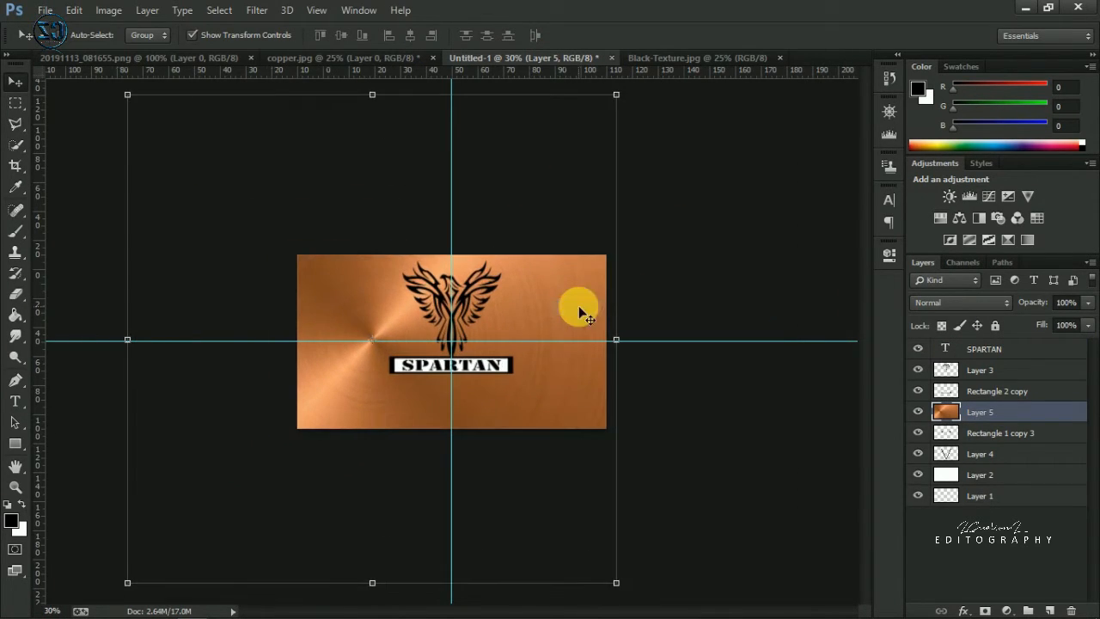
left_click_drag(617, 94, 483, 232)
left_click_drag(422, 293, 488, 284)
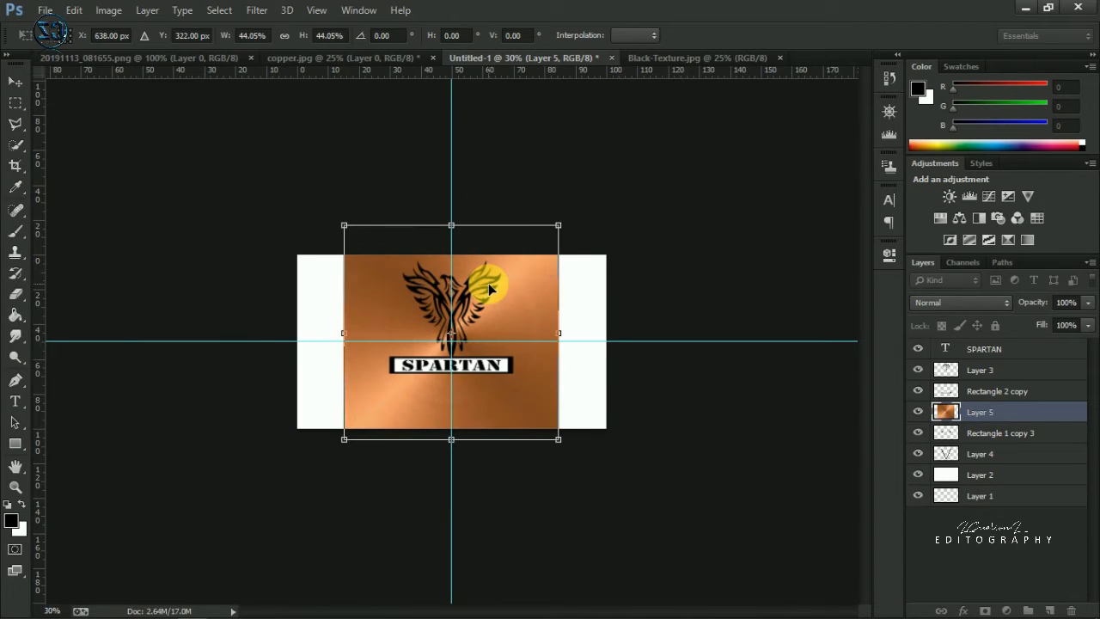
key("Return")
Set the copper layer's blend mode to Screen and move it to the top of the layer stack
left_click(958, 303)
left_click(928, 140)
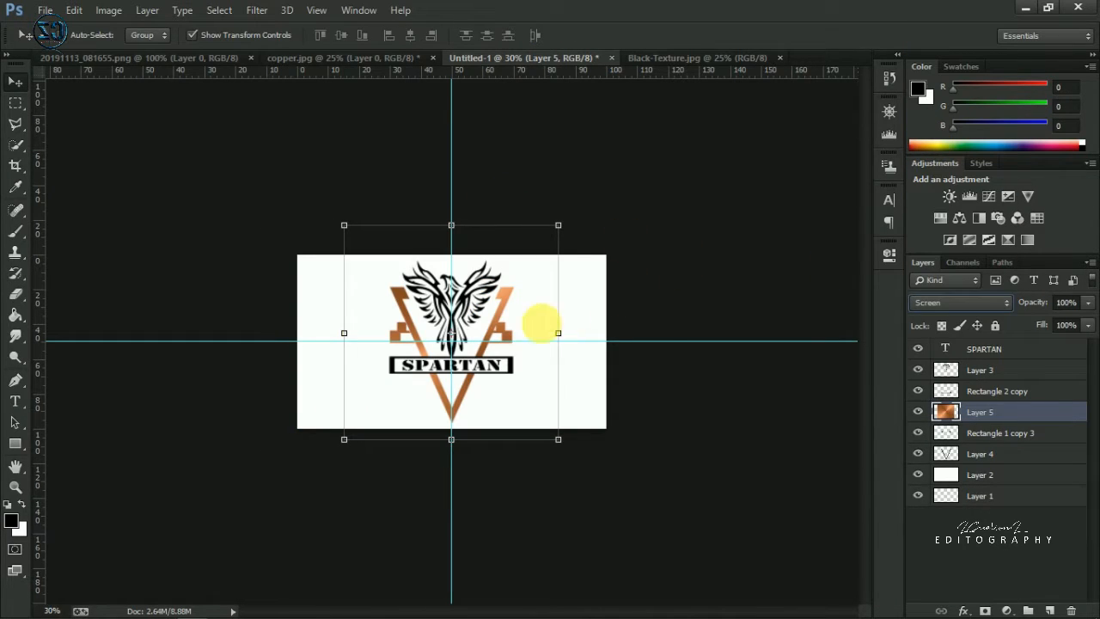
left_click_drag(982, 409, 989, 346)
key("ctrl+plus")
key("ctrl+plus")
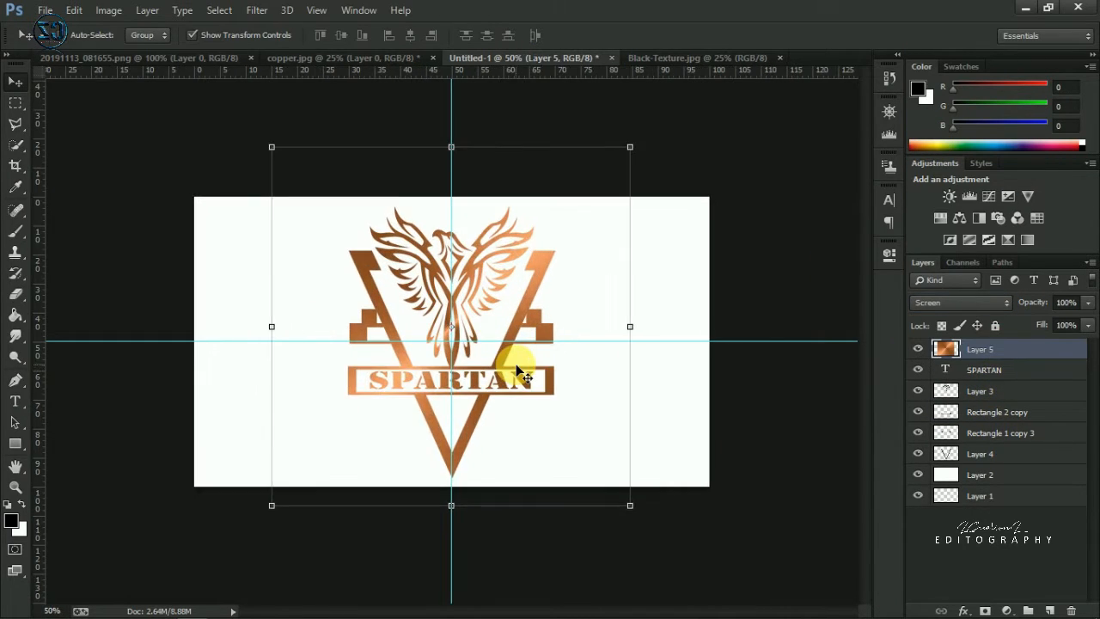
Enlarge the copper texture to 228.25% over the emblem and reduce its layer to the area inside the canvas
left_click_drag(520, 372, 504, 319)
key("ctrl+minus")
key("ctrl+minus")
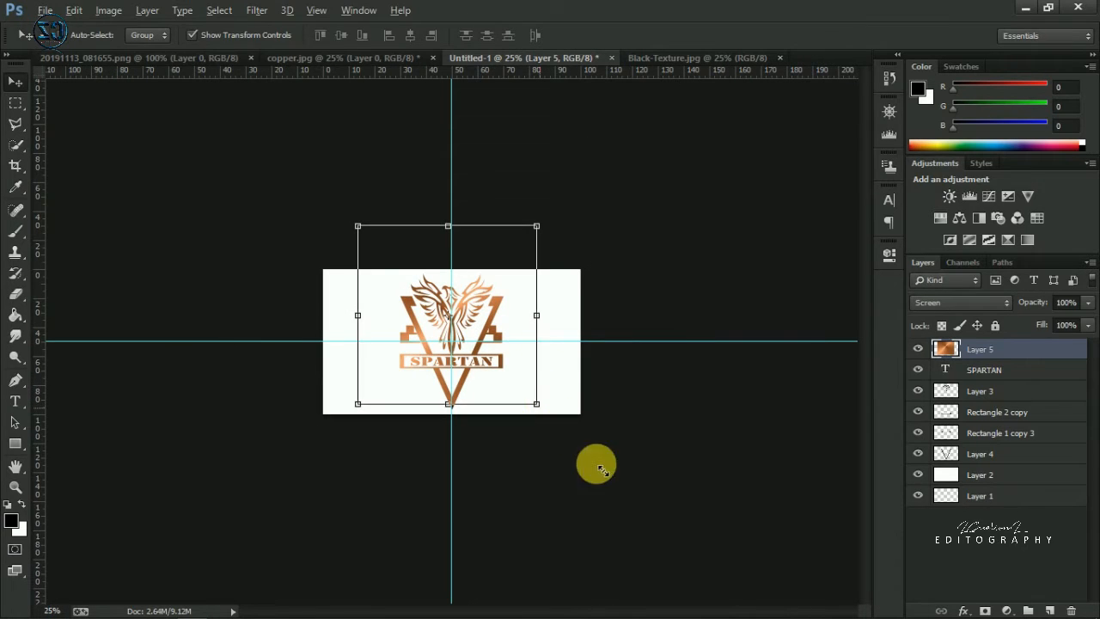
left_click_drag(601, 470, 530, 390)
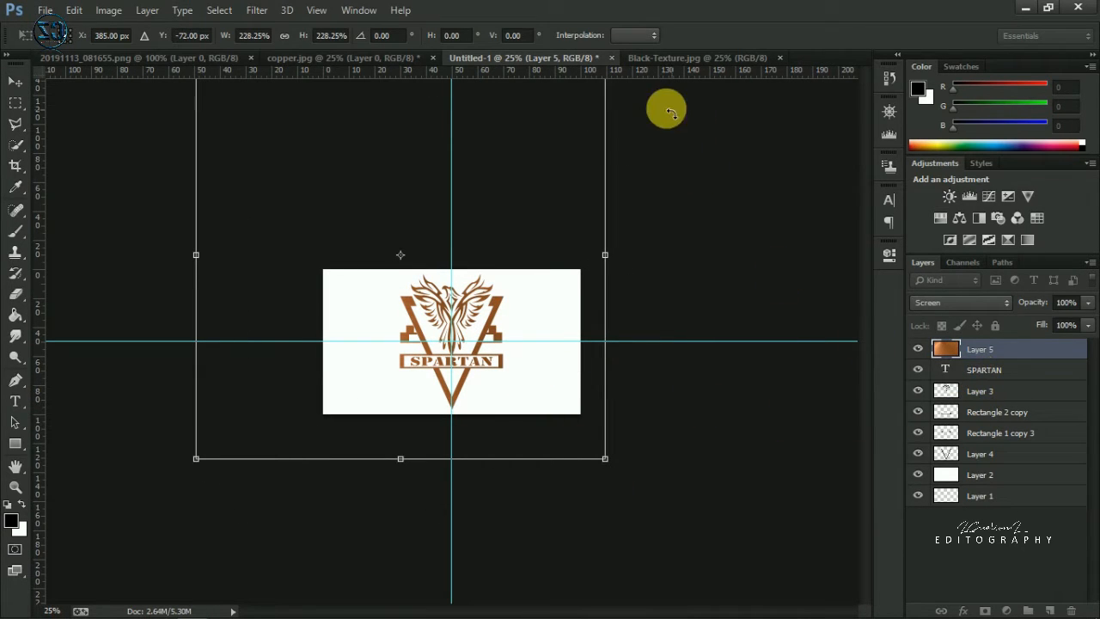
key("Return")
key("ctrl+plus")
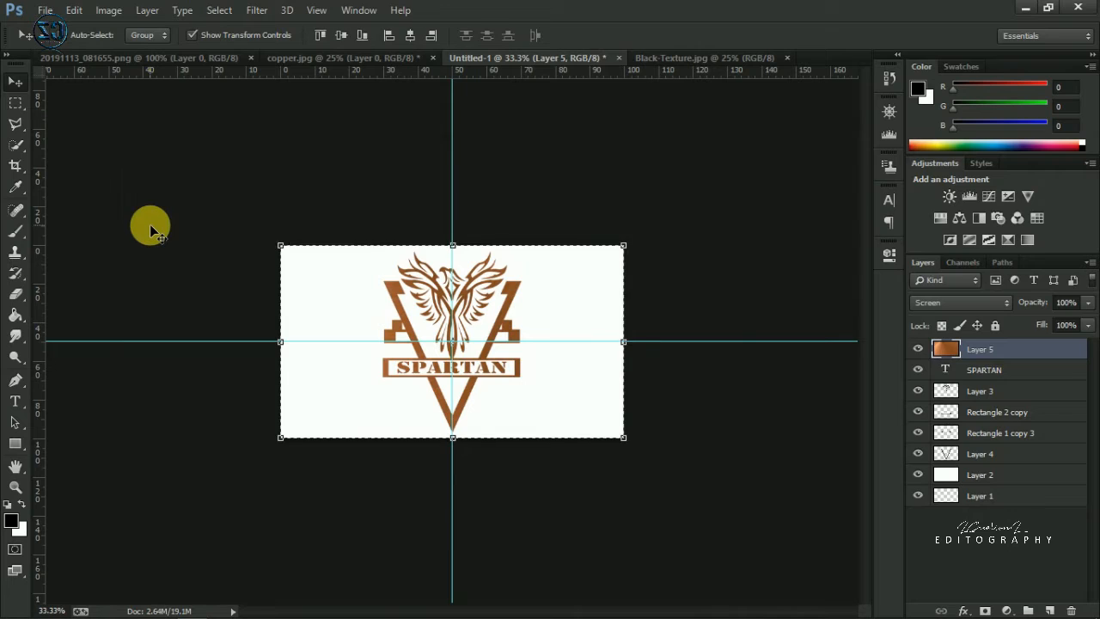
key("ctrl+alt+shift+e")
key("ctrl+e")
Merge the SPARTAN text, bird, both rectangle layers and the triangle into a single layer
left_click(974, 372)
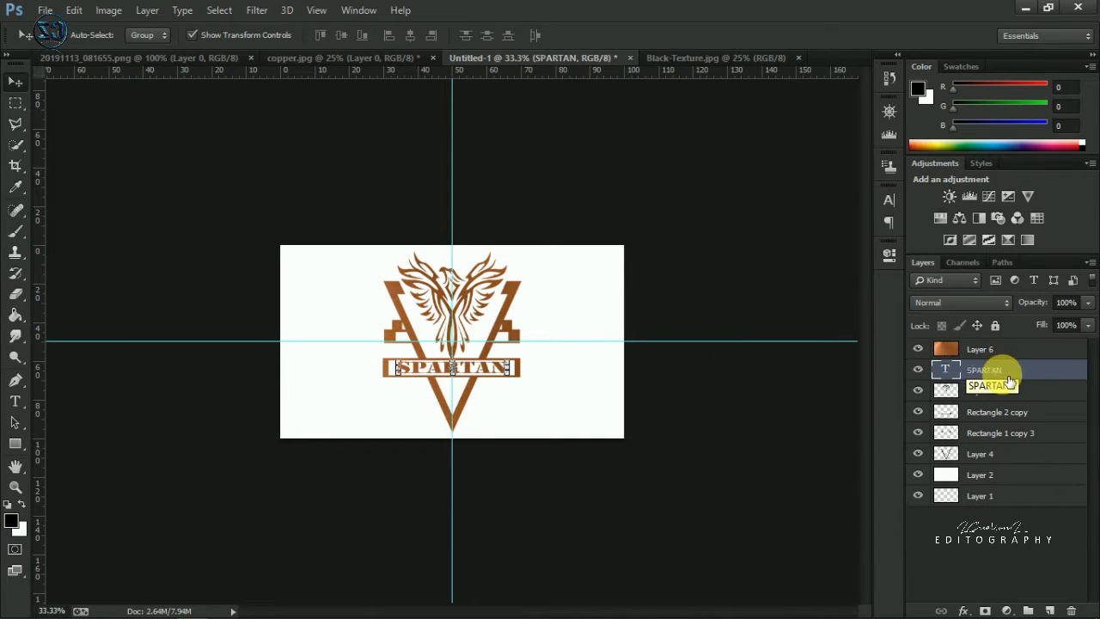
left_click(980, 432, "shift")
left_click(980, 454, "shift")
key("ctrl+e")
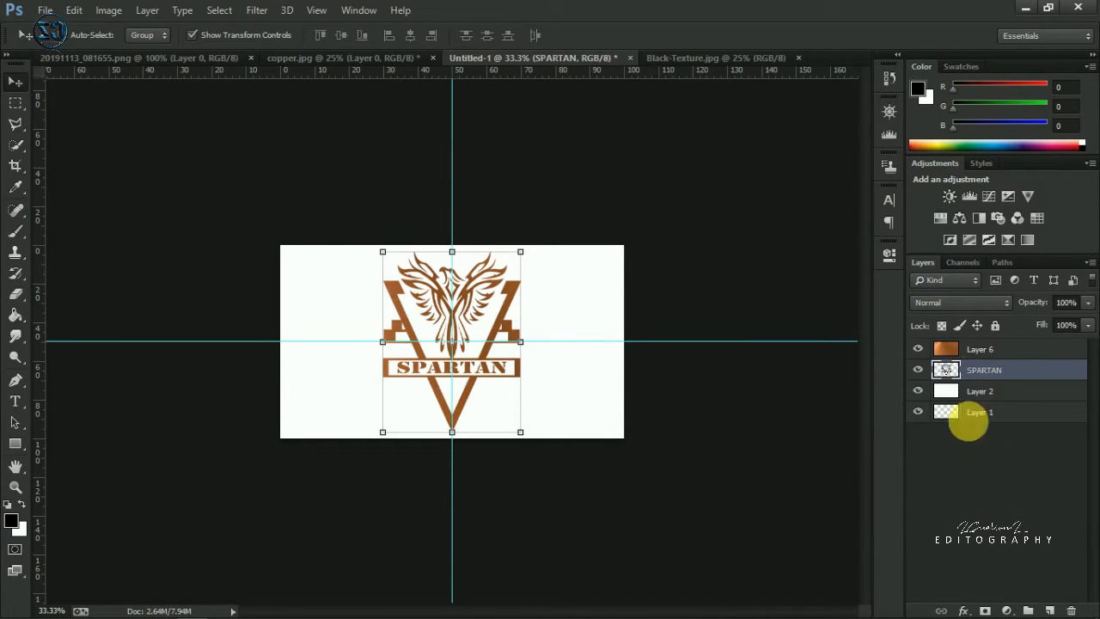
double_click(957, 378)
key("Escape")
Cut the copper texture to the emblem's shape, using the merged SPARTAN layer's outline as the selection
left_click(946, 370, "ctrl")
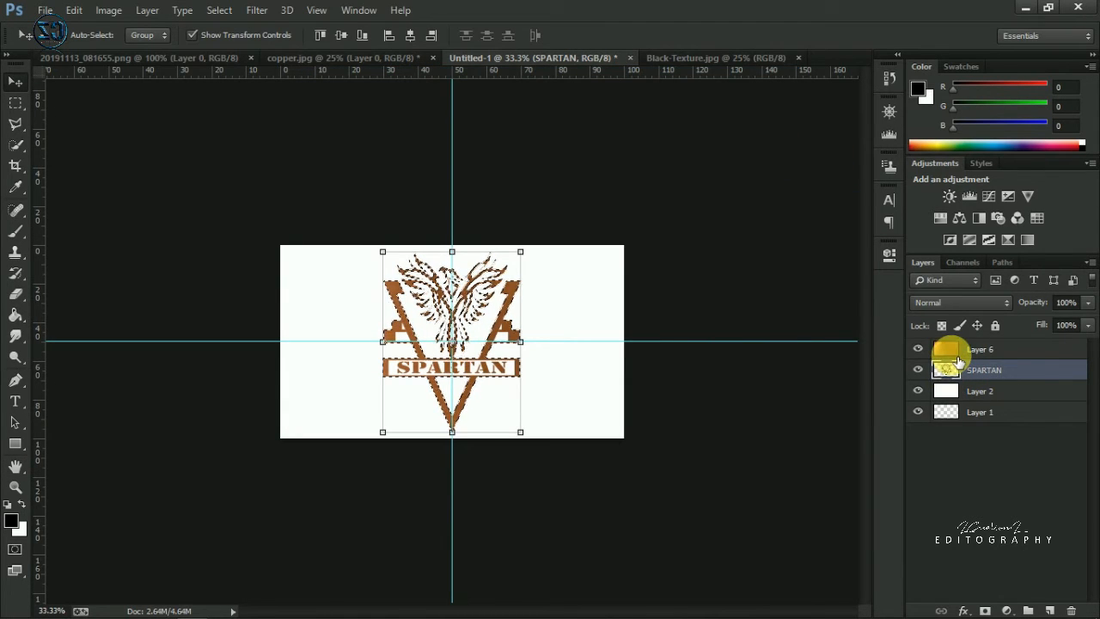
left_click(956, 356)
key("ctrl+j")
left_click(985, 376)
key("Delete")
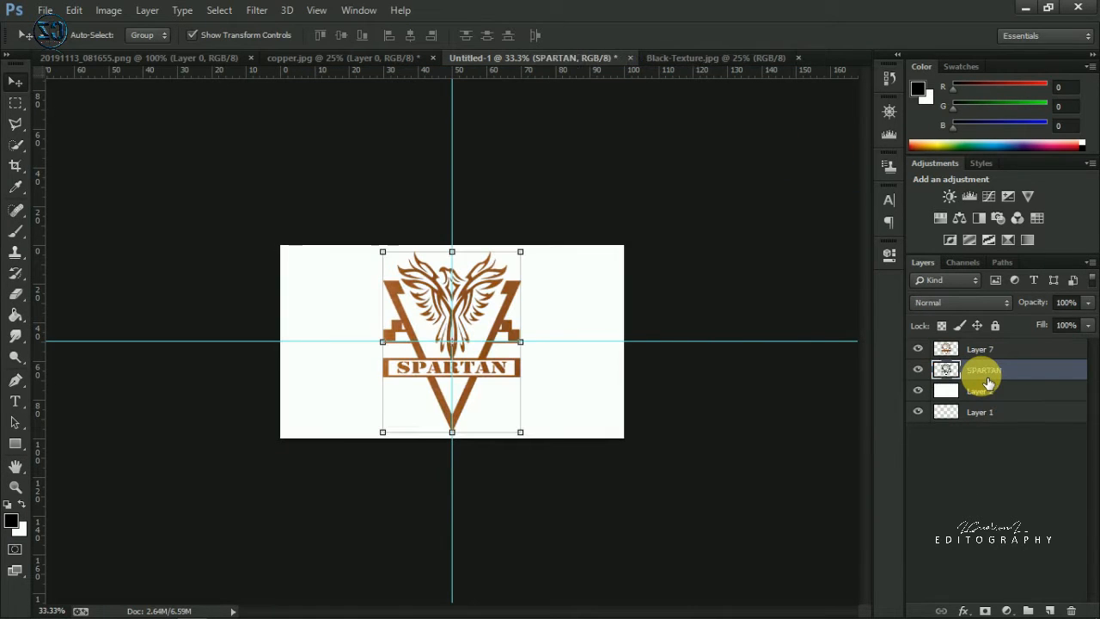
Merge the emblem-shaped copper layer with the SPARTAN layer beneath it
left_click(491, 343)
left_click(485, 335)
left_click(983, 349)
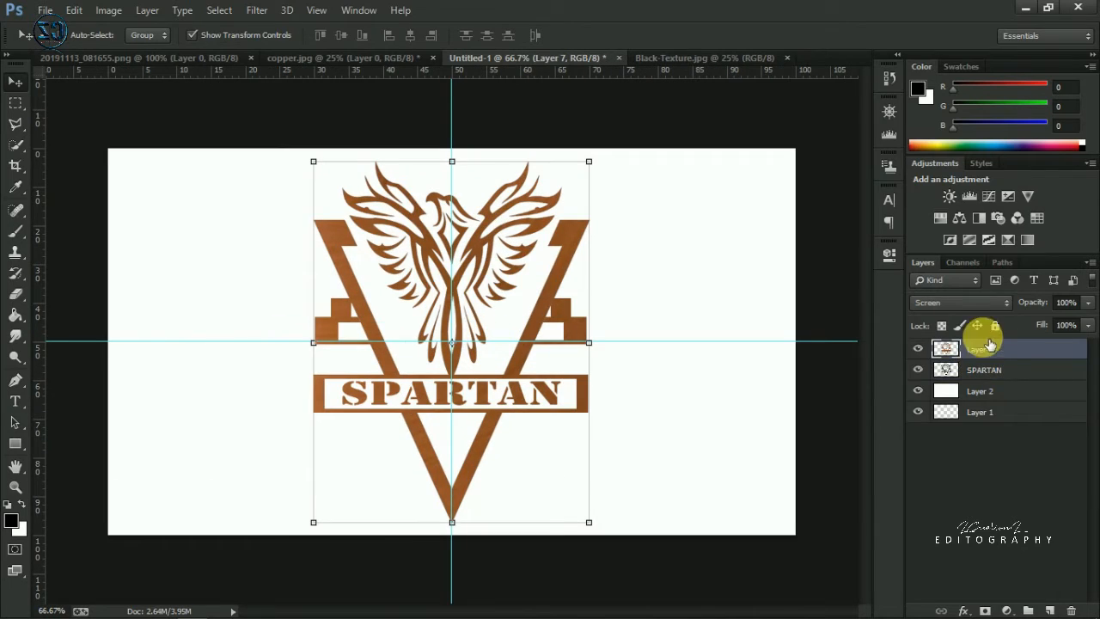
left_click(972, 302)
key("Escape")
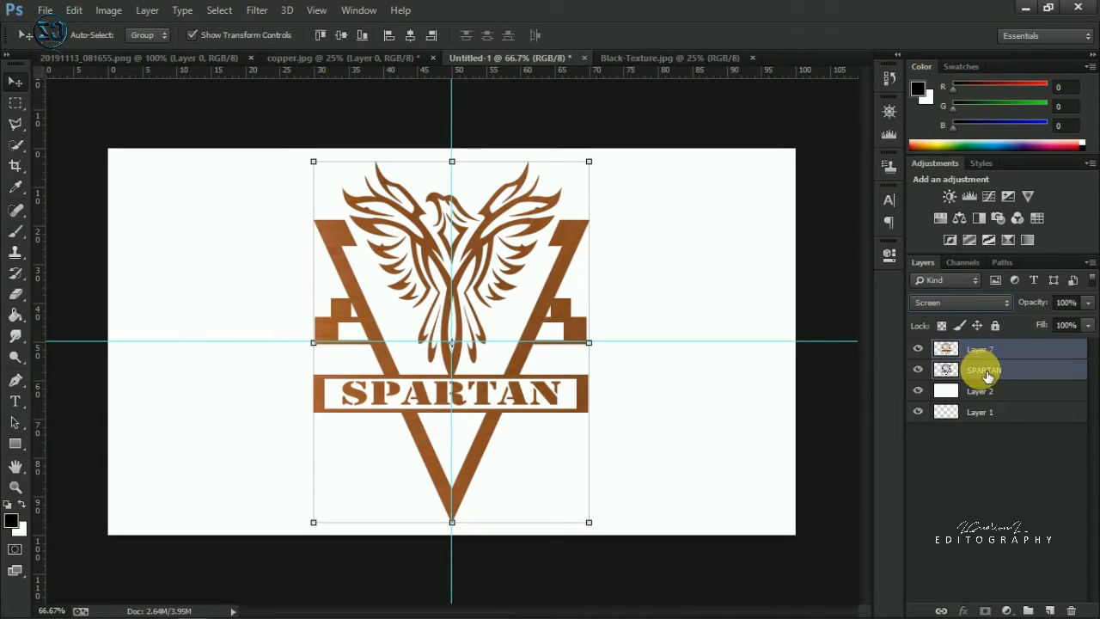
double_click(982, 349)
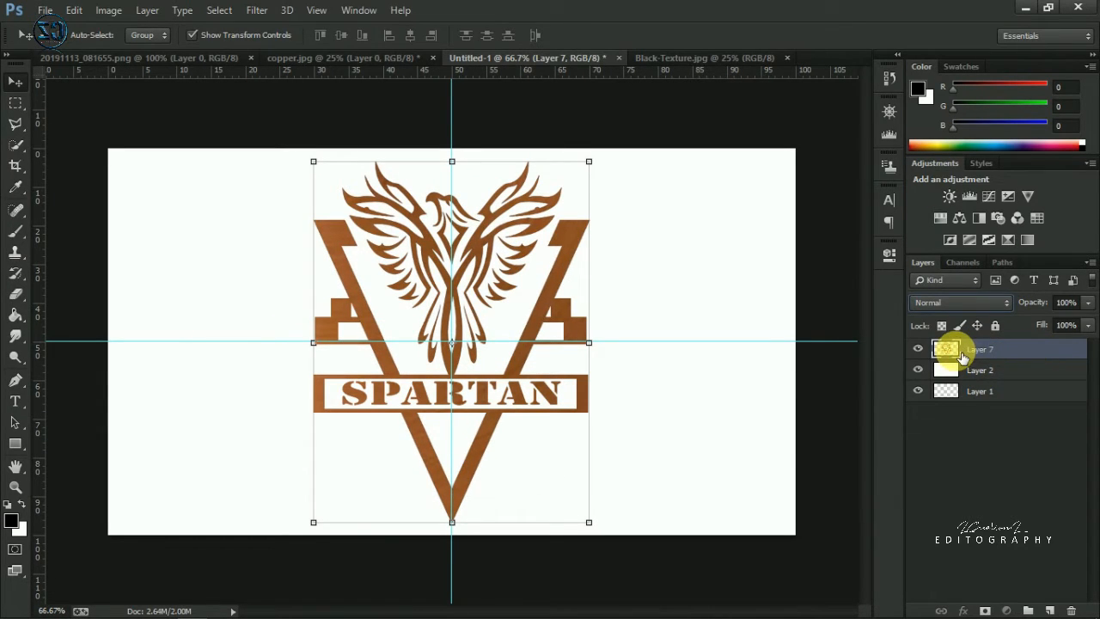
Add a Bevel & Emboss to the copper emblem with the Outer Bevel style, 511% depth and 7 px soften
double_click(962, 357)
left_click_drag(550, 77, 858, 63)
left_click(677, 120)
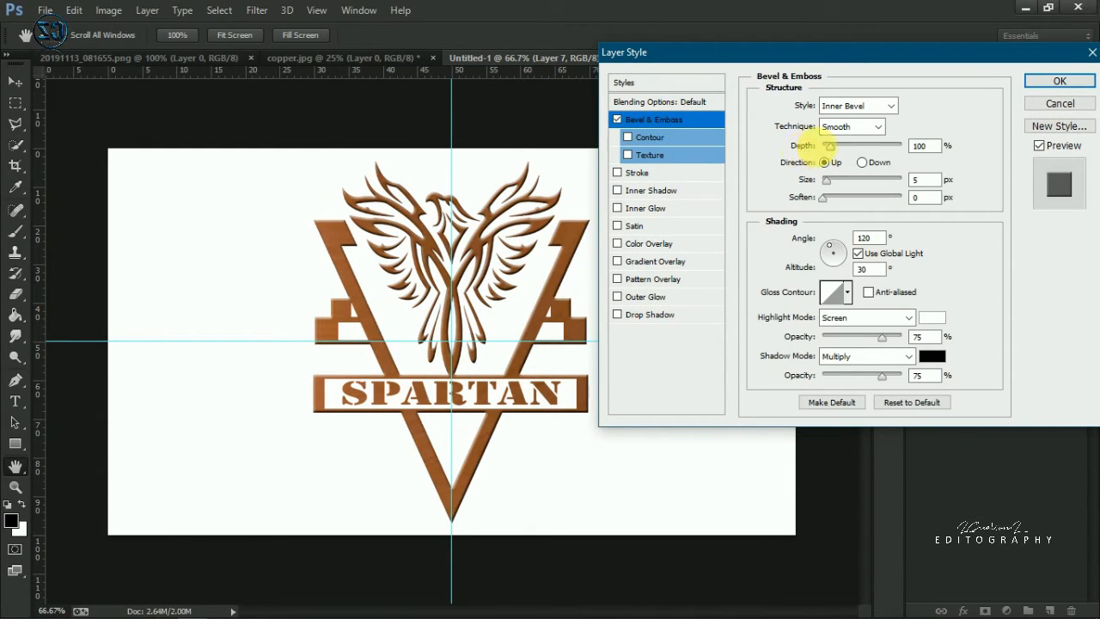
left_click(864, 105)
left_click(847, 119)
left_click_drag(831, 146, 862, 147)
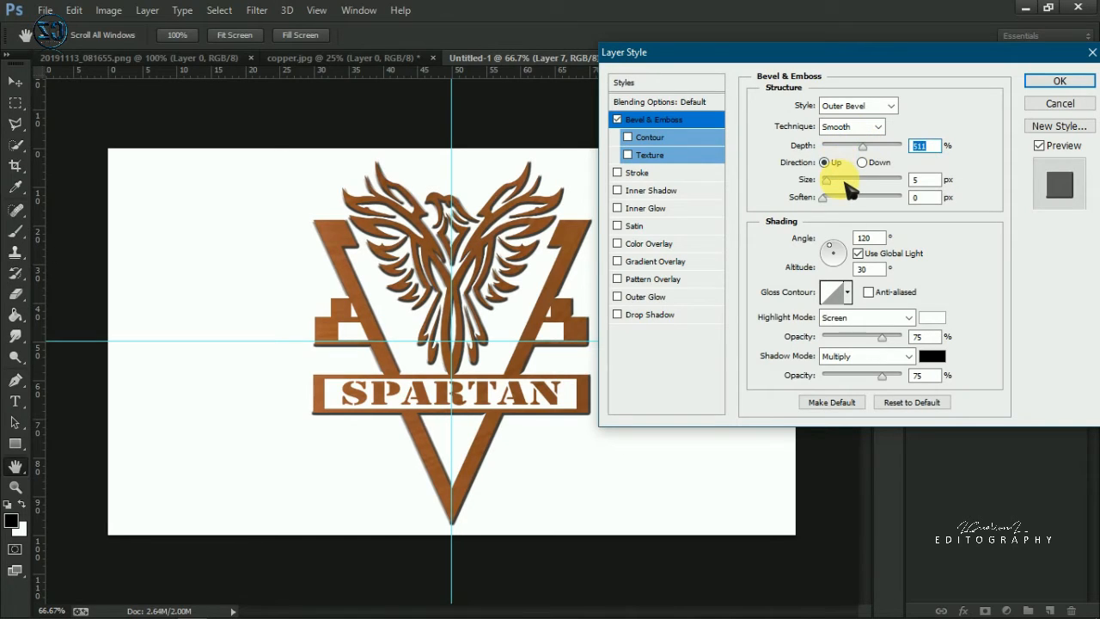
left_click_drag(826, 180, 868, 198)
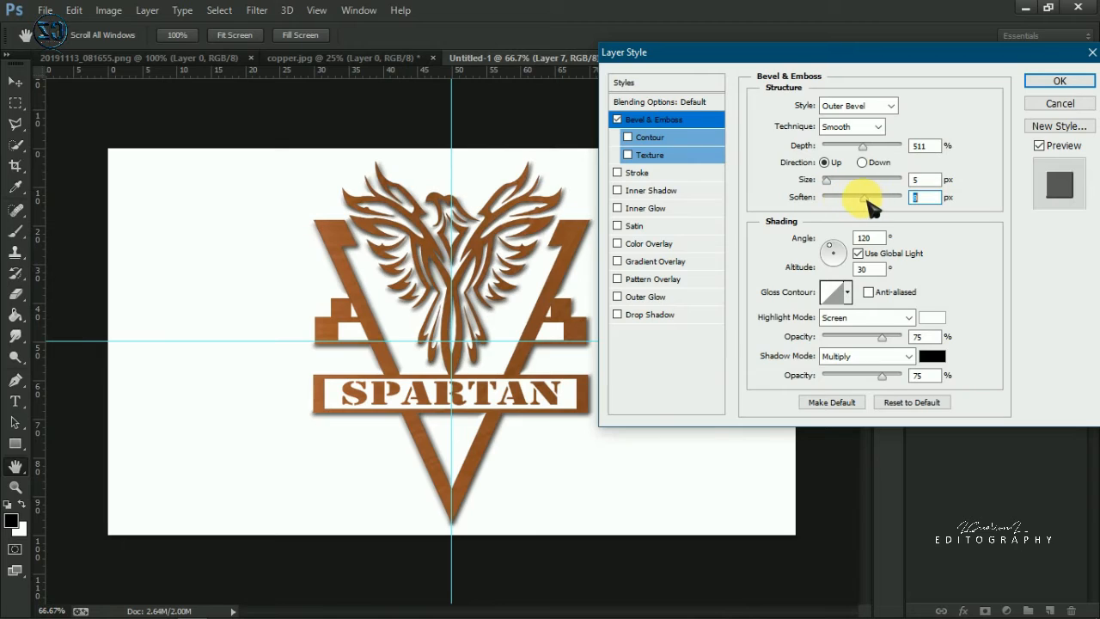
left_click(863, 163)
left_click(852, 127)
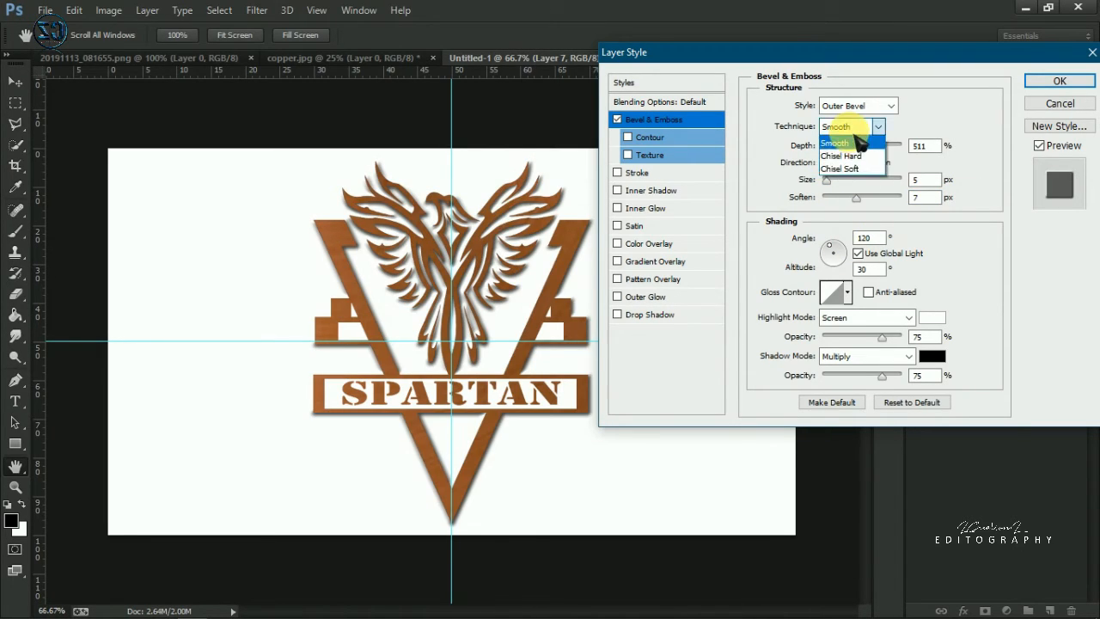
Try Stroke and Satin effects on the emblem, turn both off and apply the layer style
left_click(656, 173)
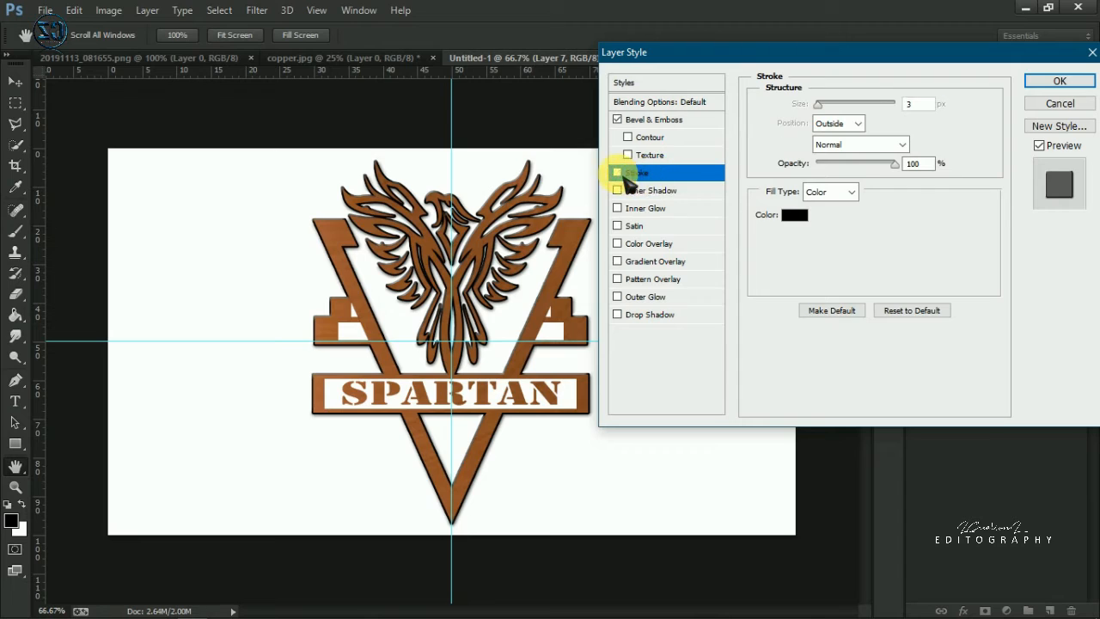
left_click(618, 173)
left_click(632, 226)
left_click(860, 105)
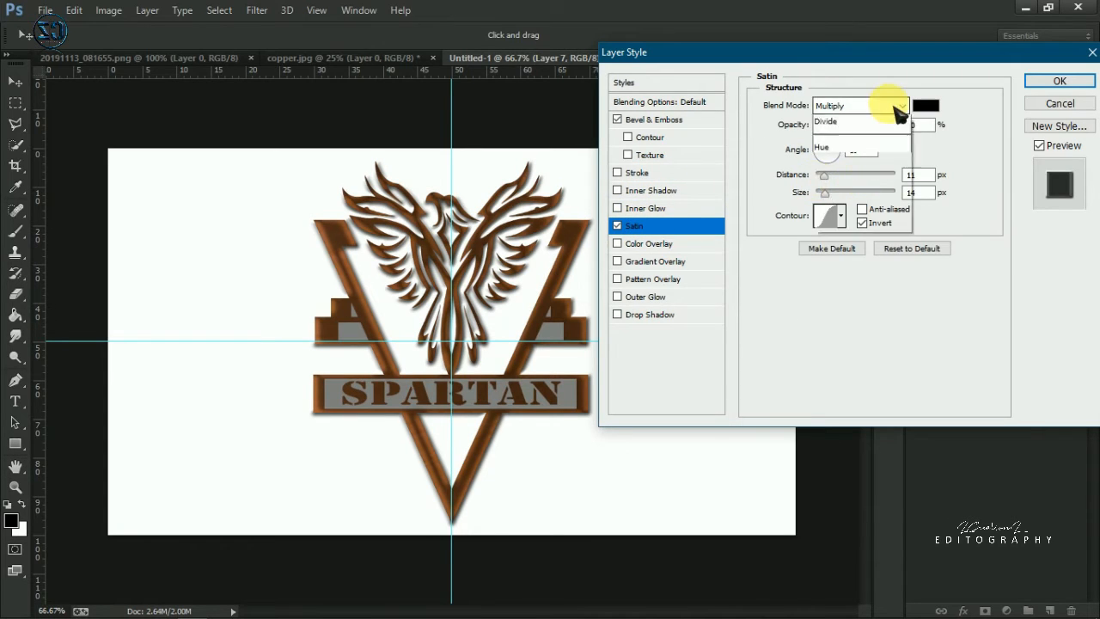
left_click(830, 106)
left_click_drag(855, 124, 821, 133)
left_click(617, 226)
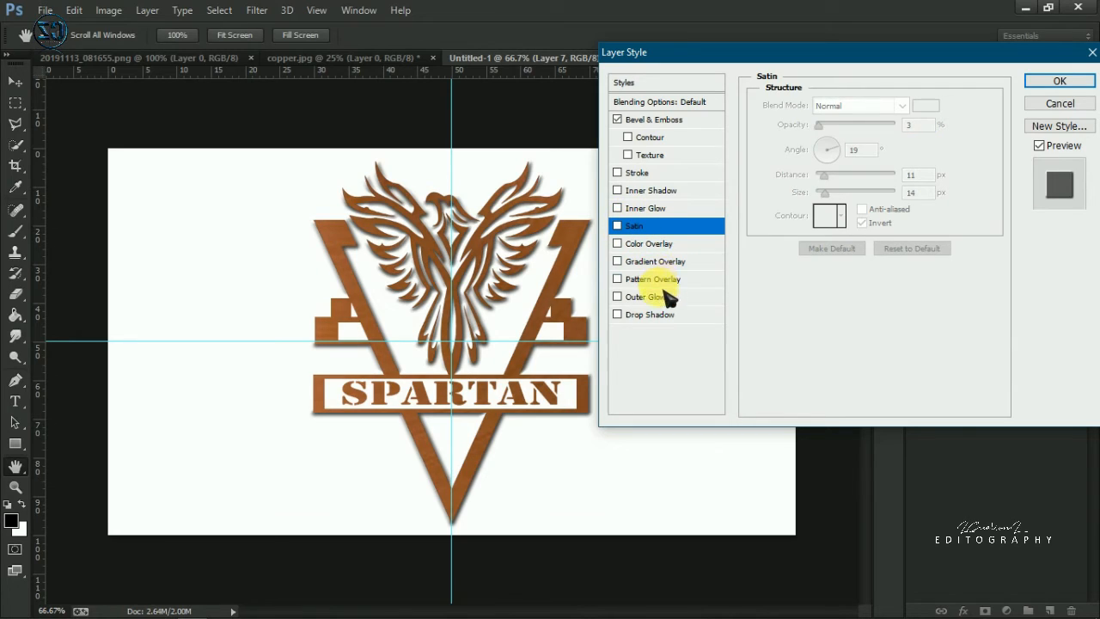
left_click(1060, 81)
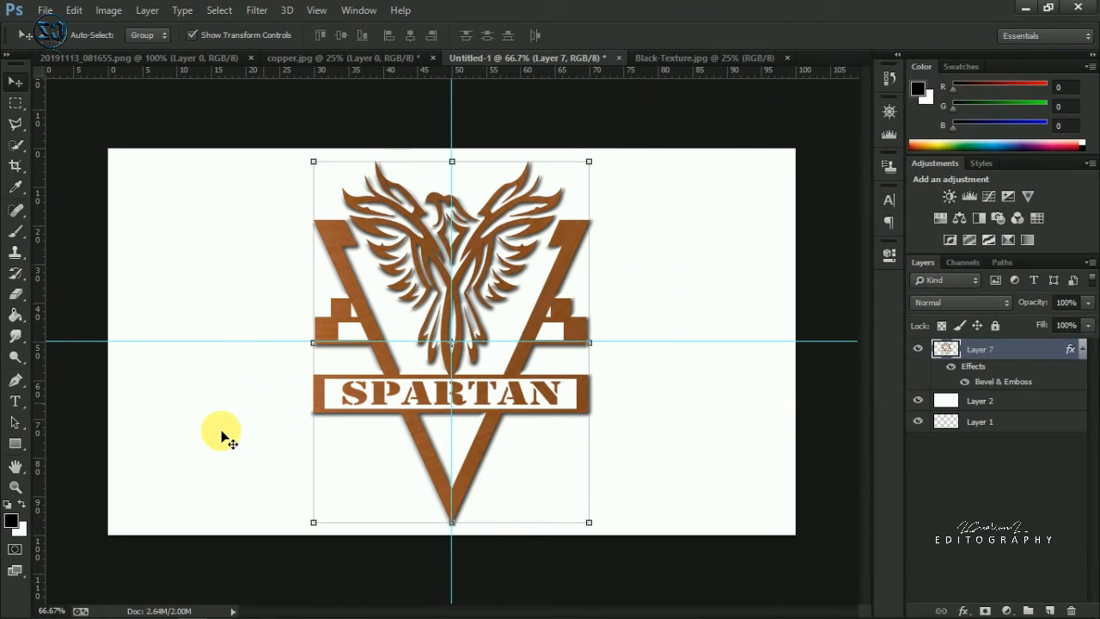
Unlock the background of Black-Texture.jpg and copy the texture into the Untitled-1 document
left_click(674, 61)
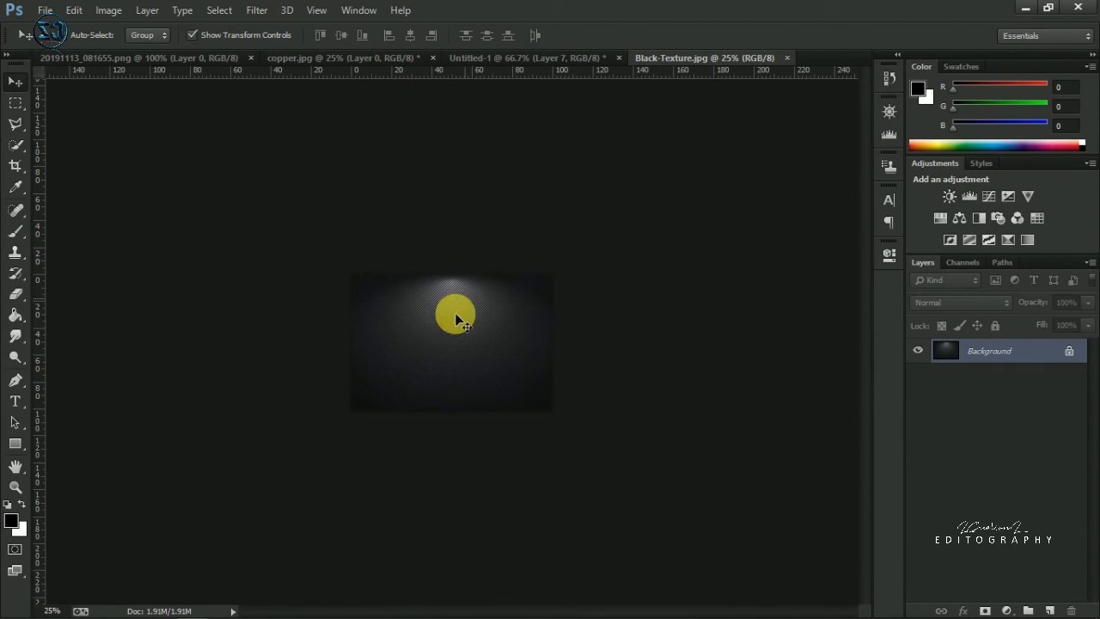
left_click(1079, 356)
left_click_drag(481, 349, 474, 410)
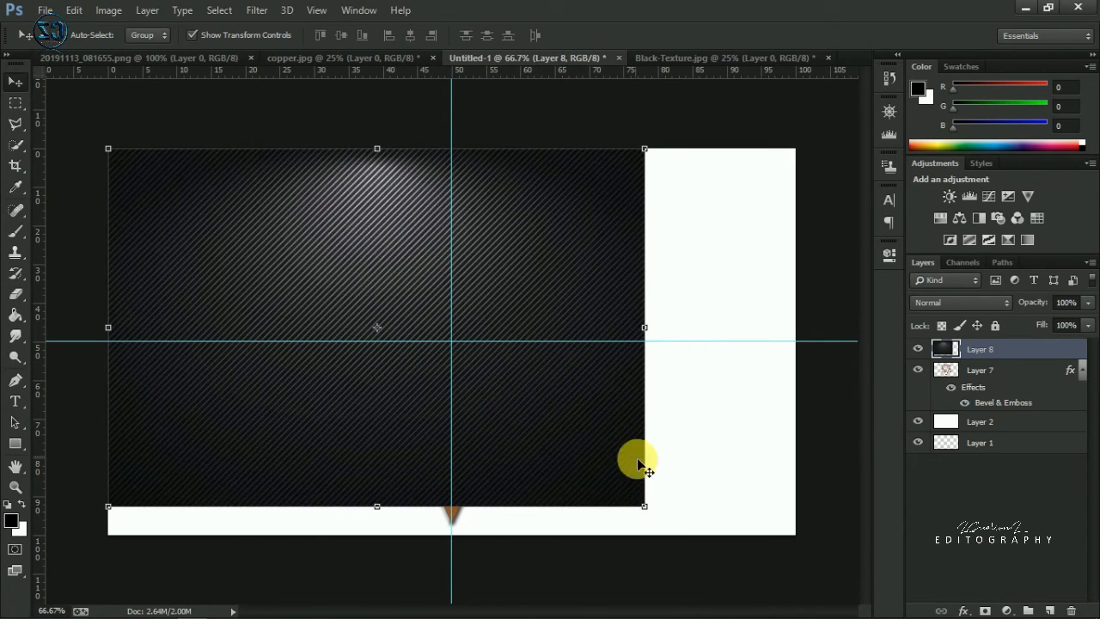
Stretch the black texture to 128% width to cover the whole canvas and place its layer below the emblem
left_click_drag(644, 508, 714, 551)
left_click_drag(705, 376, 789, 357)
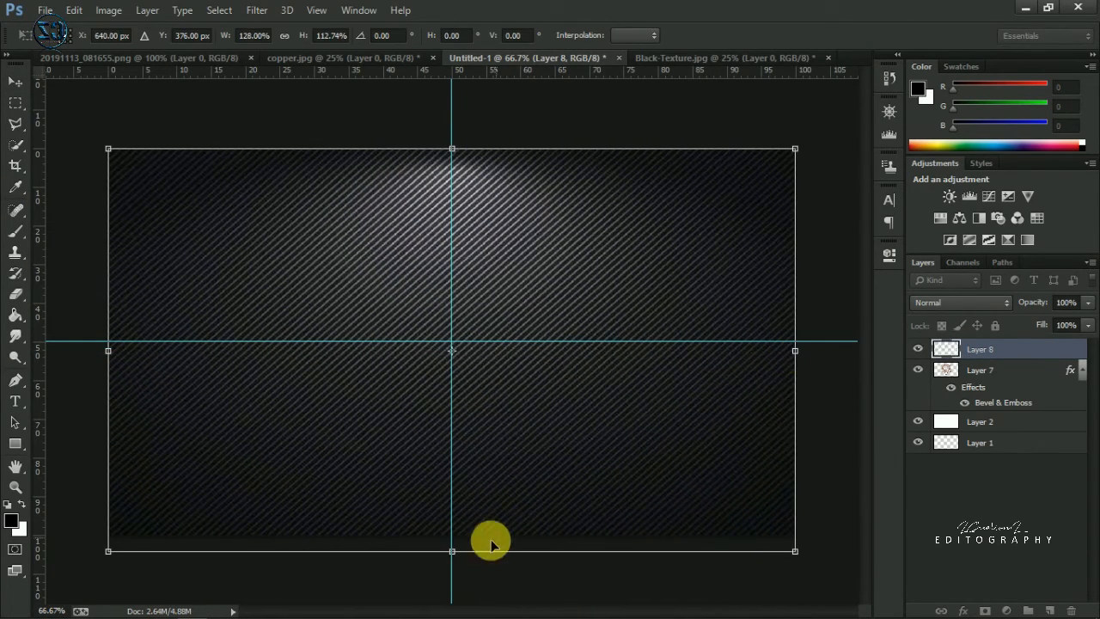
left_click_drag(490, 541, 456, 528)
key("Return")
left_click_drag(980, 349, 988, 411)
left_click(969, 361)
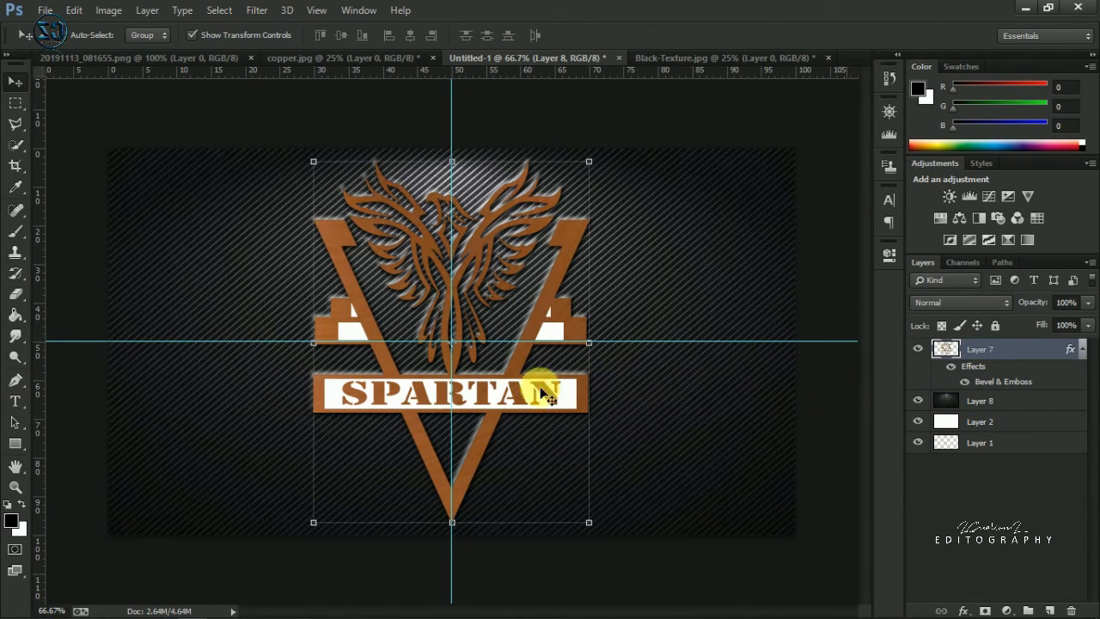
Remove the white fills inside the side banners and the SPARTAN bar with the Magic Eraser
right_click(15, 293)
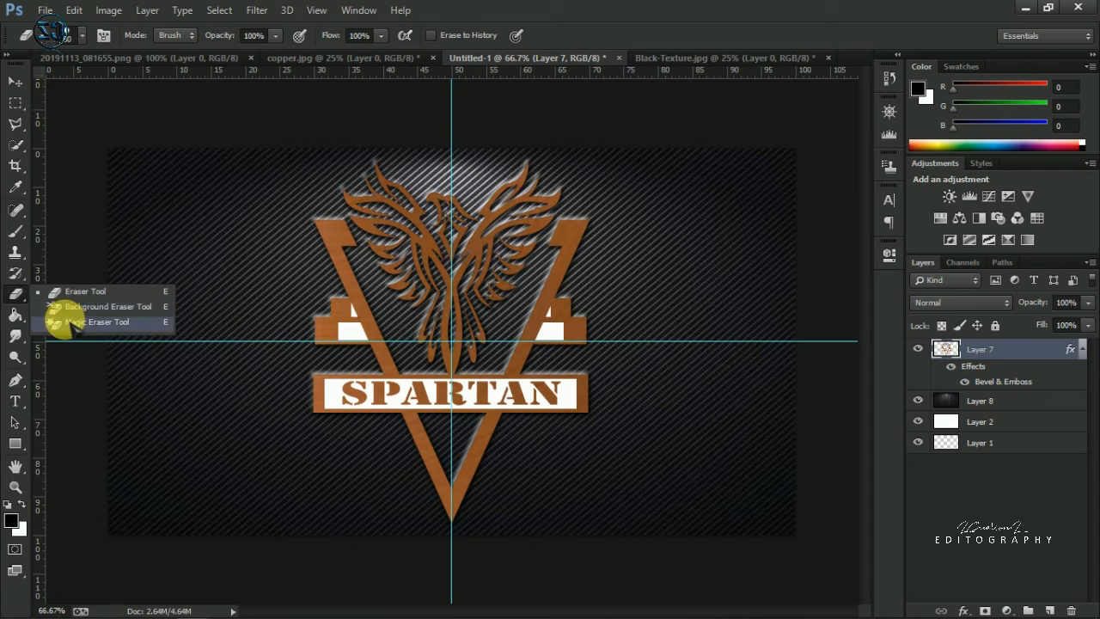
left_click(77, 321)
left_click(356, 334)
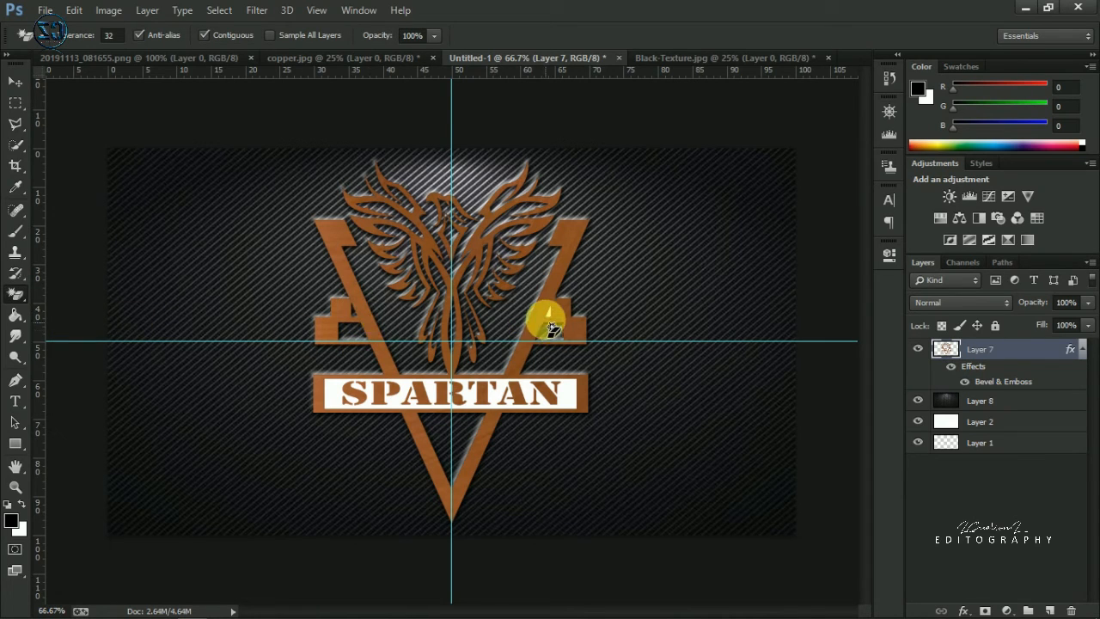
left_click(541, 404)
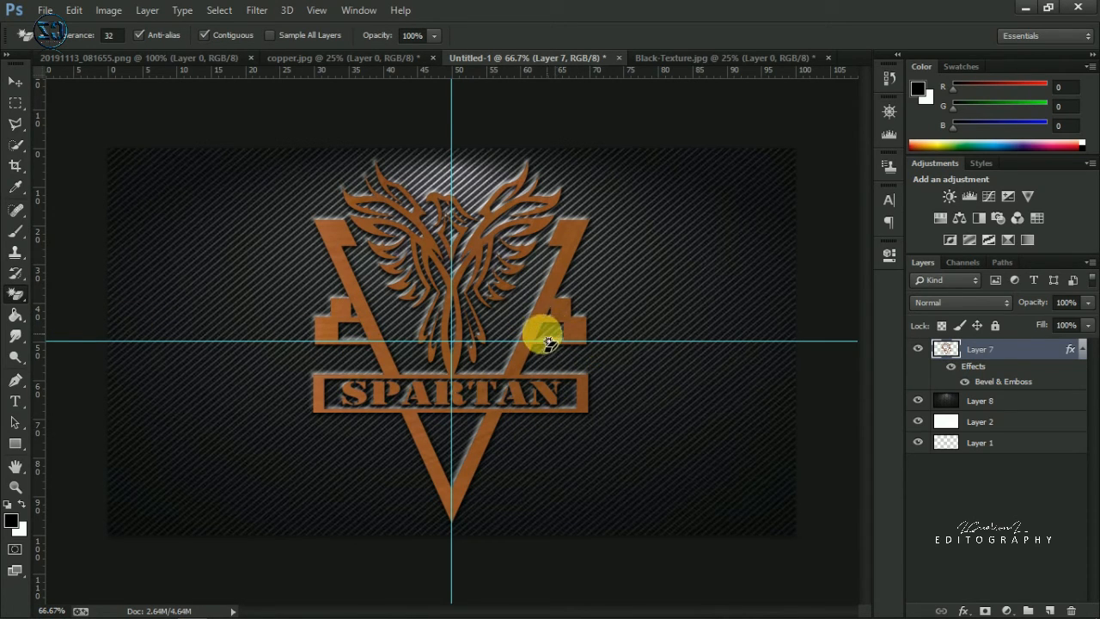